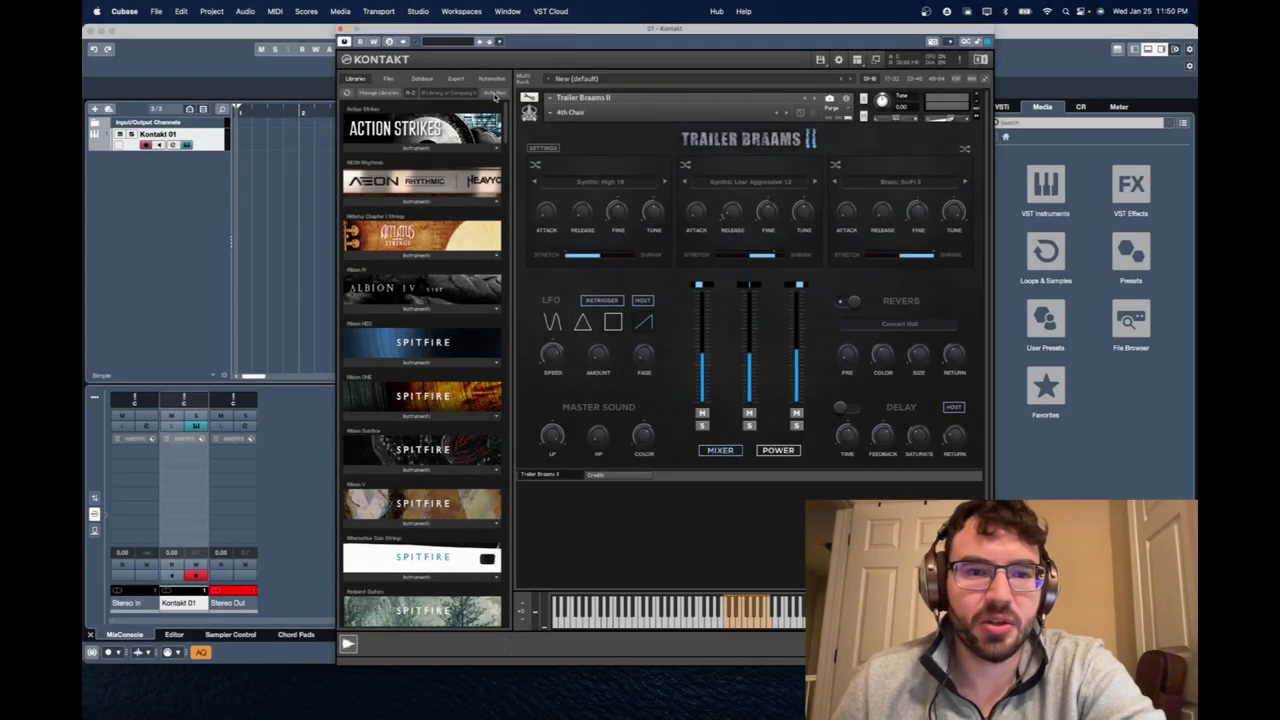
Search the library list for "trailer", and clear the search to show all libraries again.
left_click(454, 95)
type("trailer")
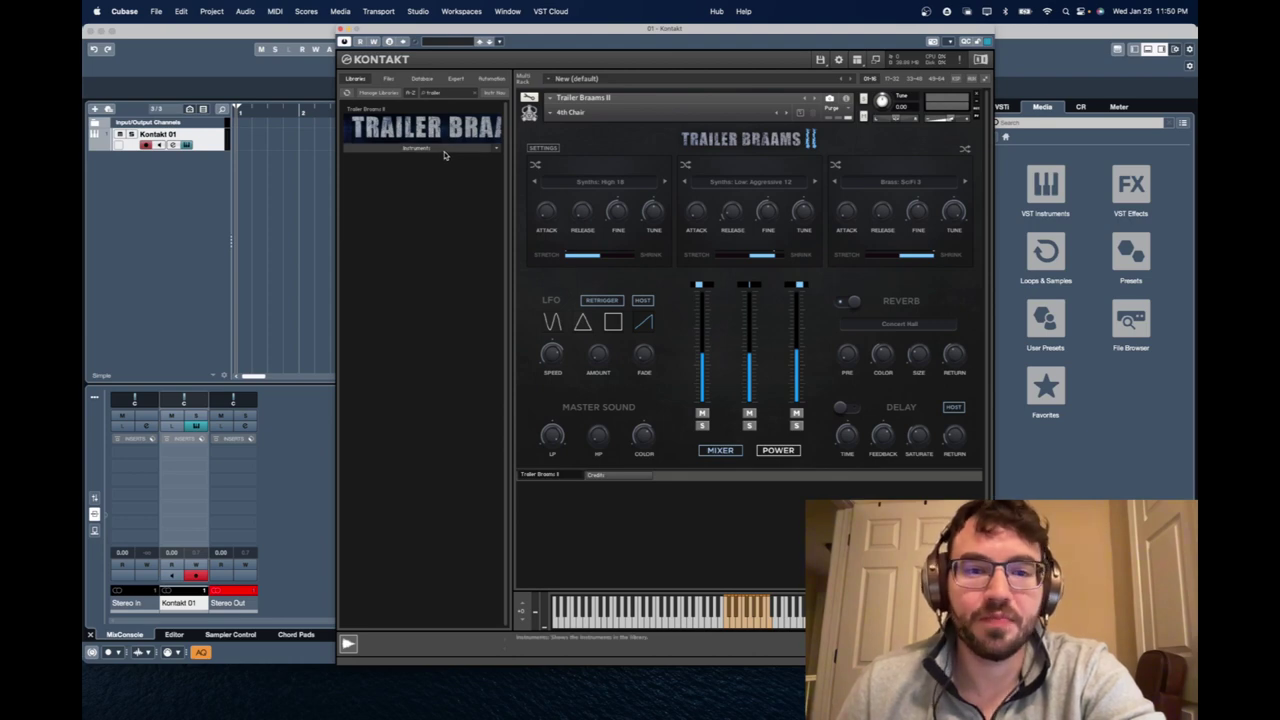
left_click(477, 93)
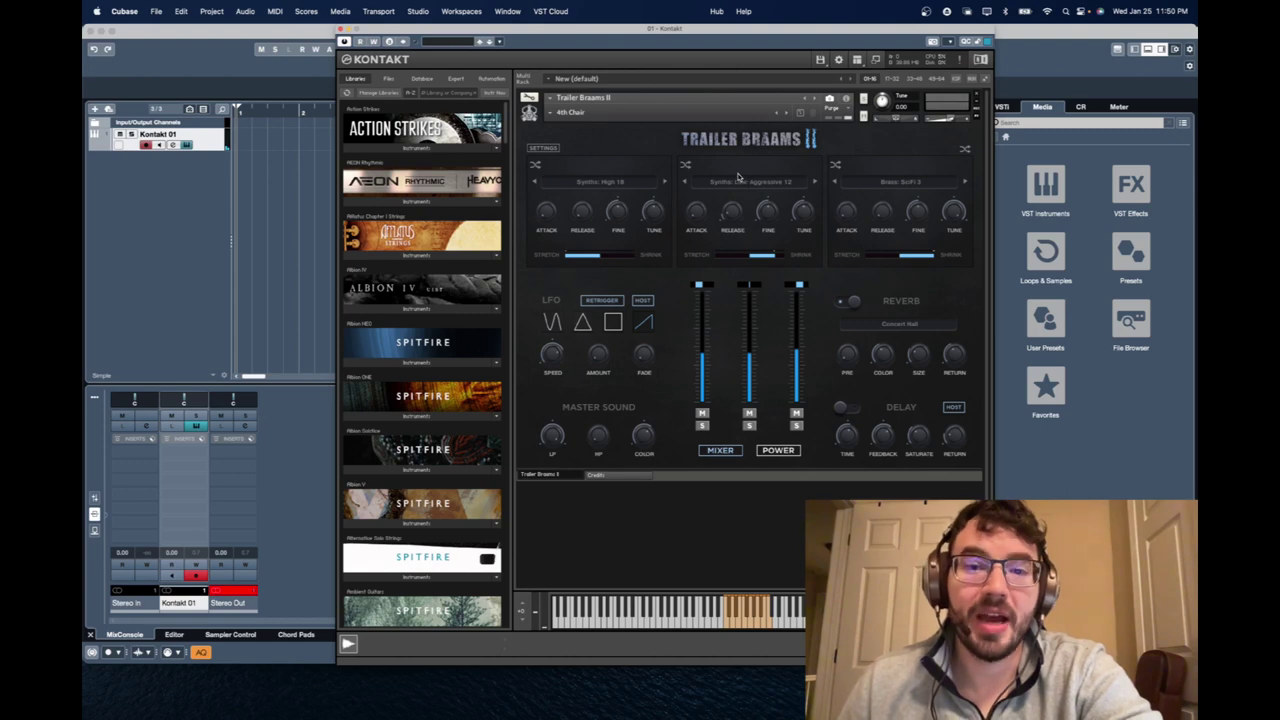
Look through the Trailer Braams II snapshots grouped by author without loading one.
left_click(568, 112)
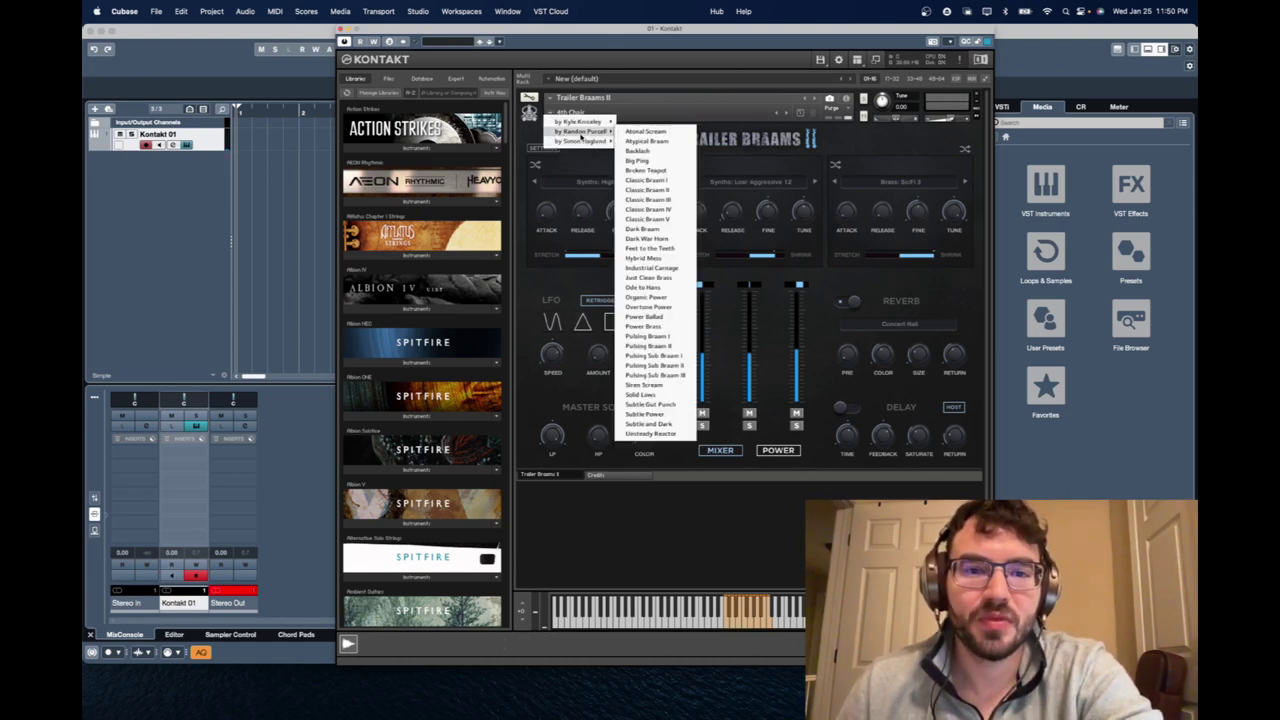
mouse_move(580, 146)
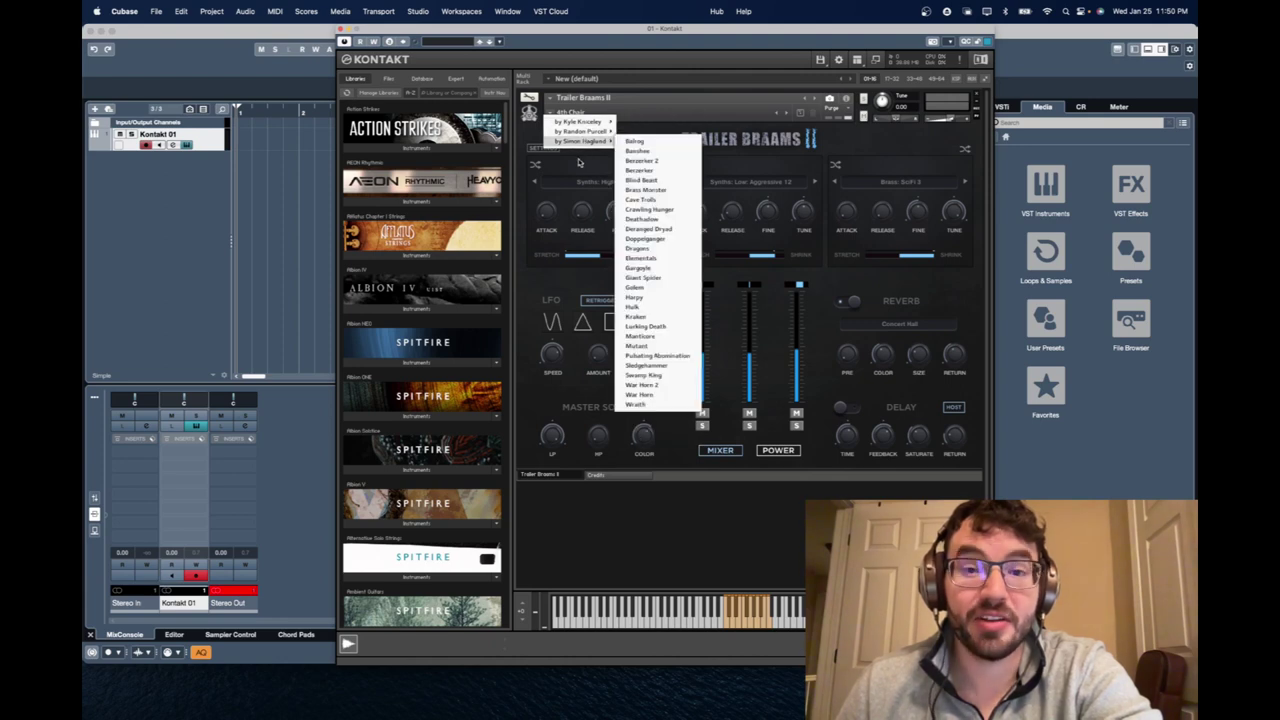
left_click(578, 162)
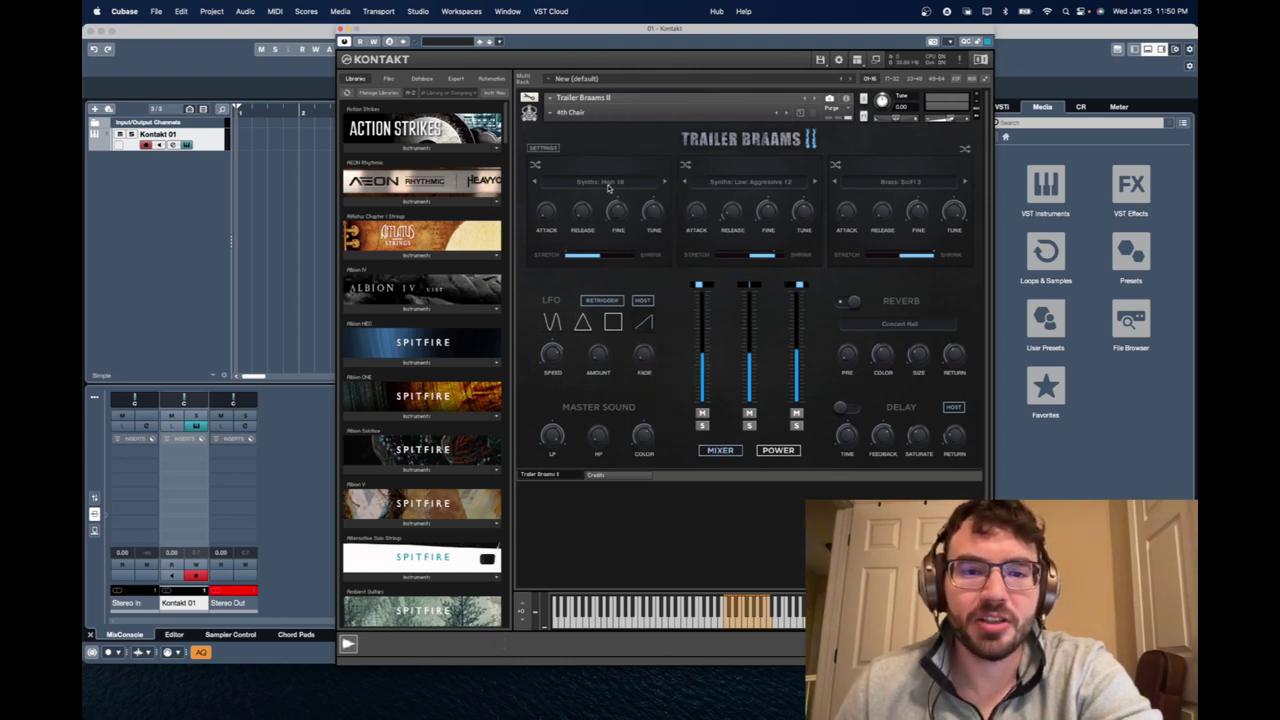
Audition the first layer soloed, and do the same for the second layer on its own.
left_click(701, 426)
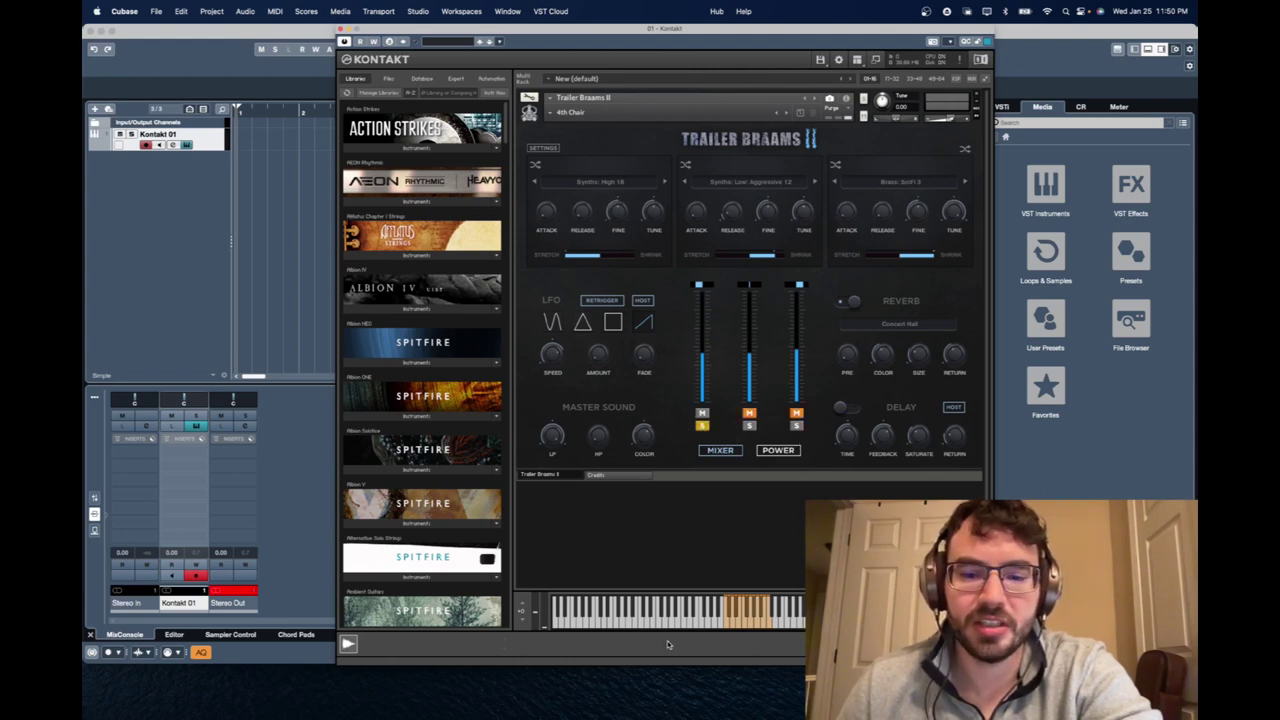
left_click(727, 625)
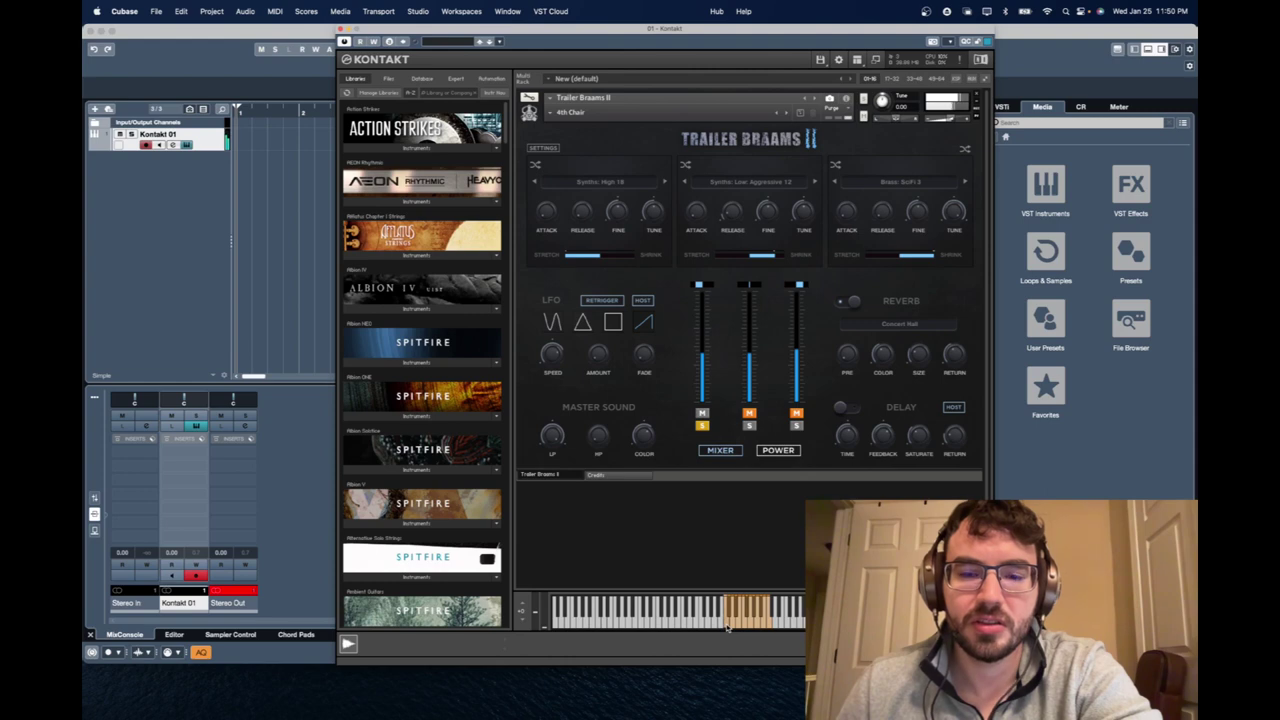
left_click(749, 426)
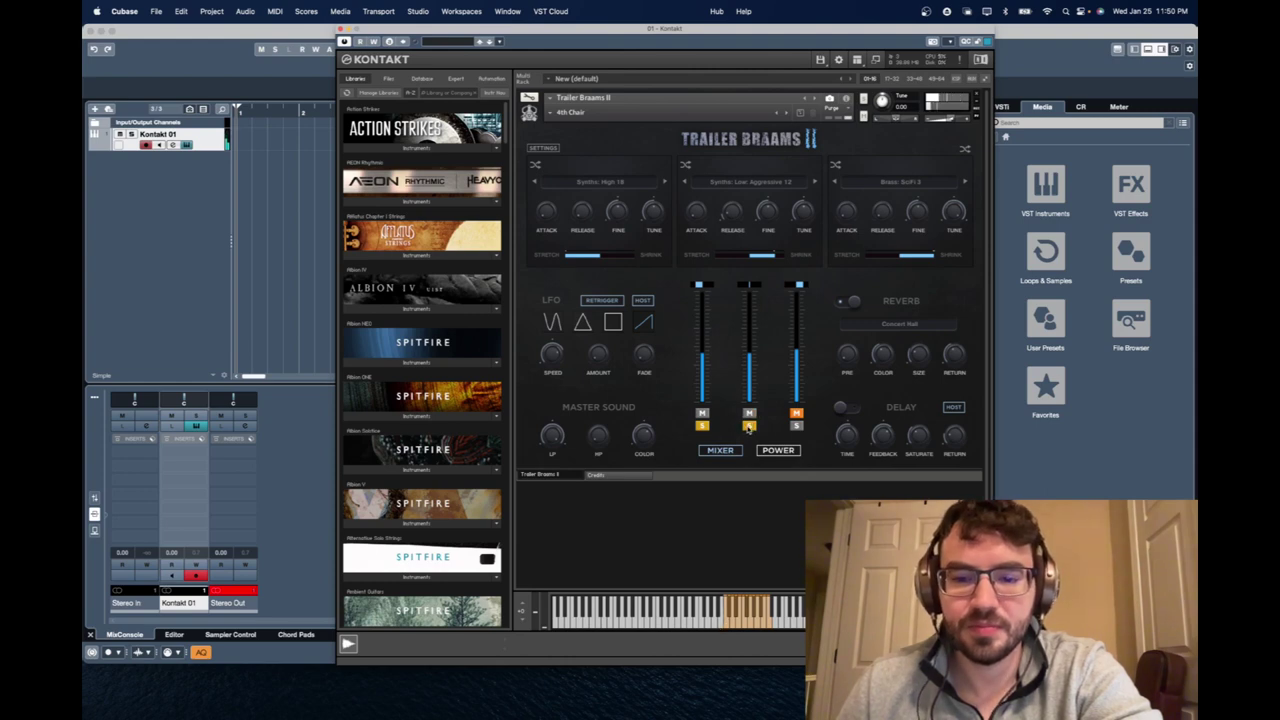
left_click(701, 426)
left_click(733, 622)
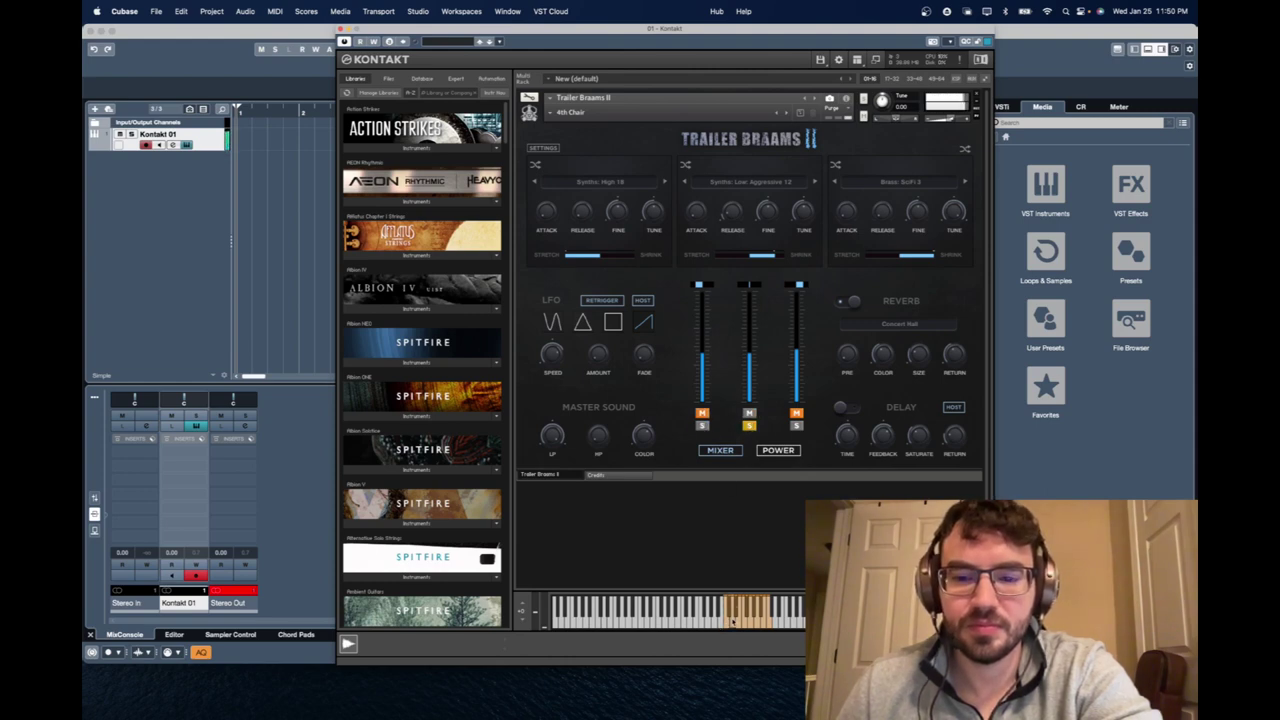
Solo the third layer together with the second, play a note, and clear both solos.
left_click(797, 427)
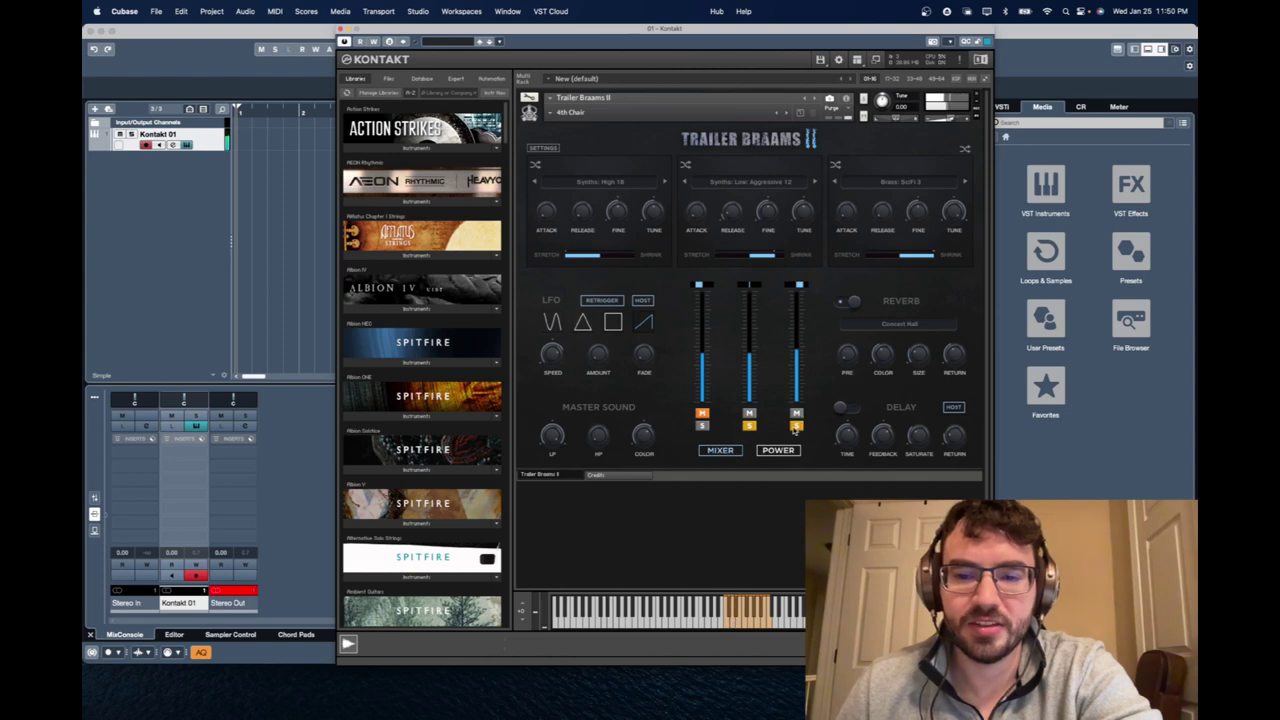
left_click(741, 621)
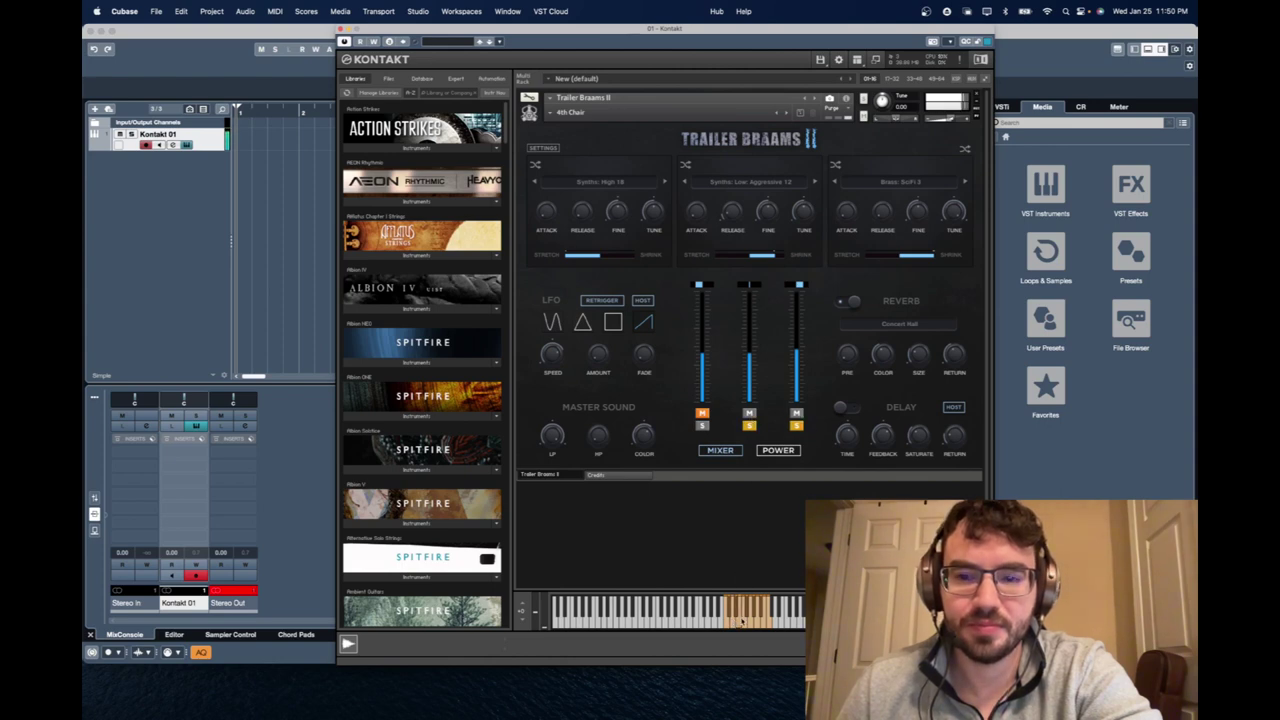
left_click(749, 426)
left_click(796, 427)
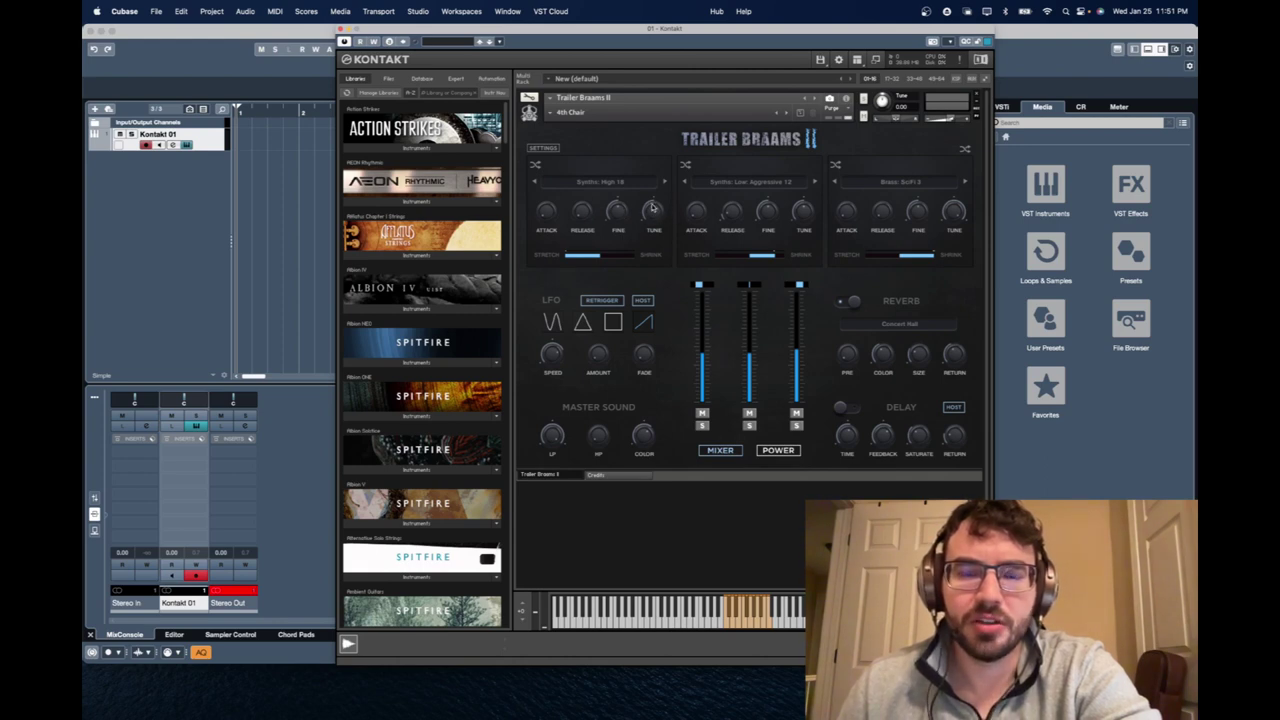
Browse the available sounds for the first layer and load Transients: Hits: Synth 1.
left_click(603, 182)
scroll(606, 200, "down", 10)
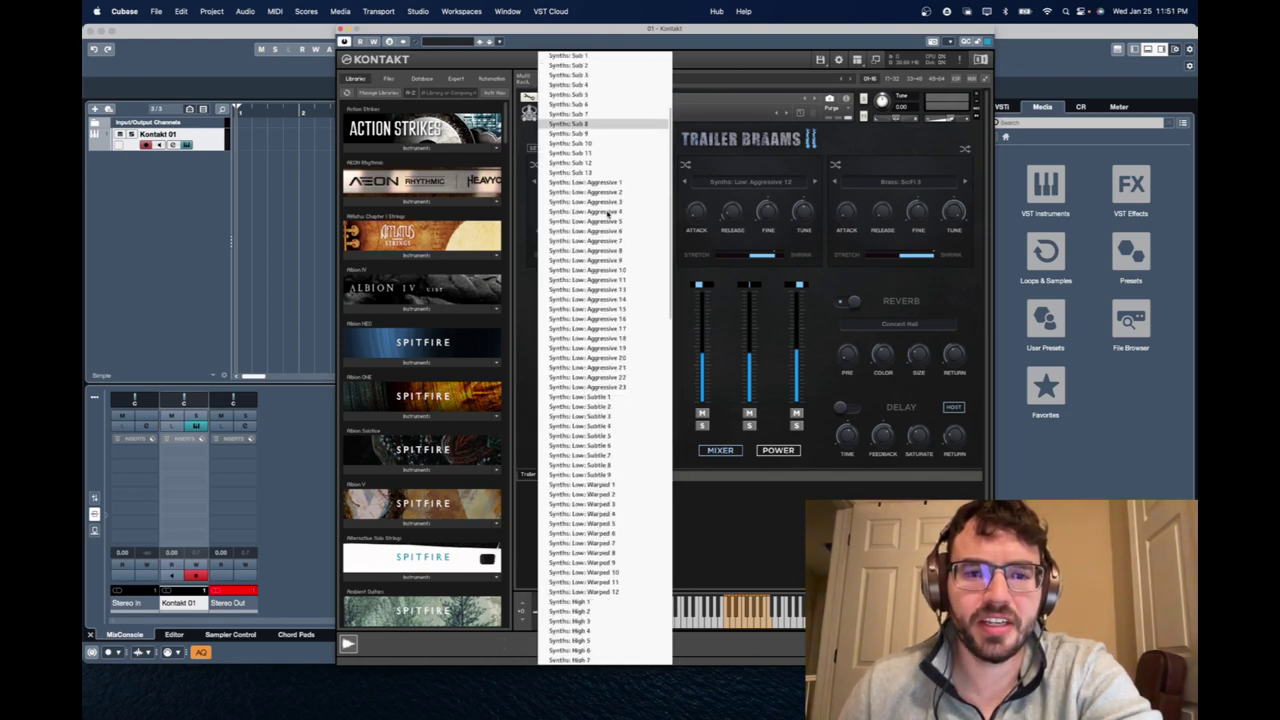
scroll(606, 214, "down", 8)
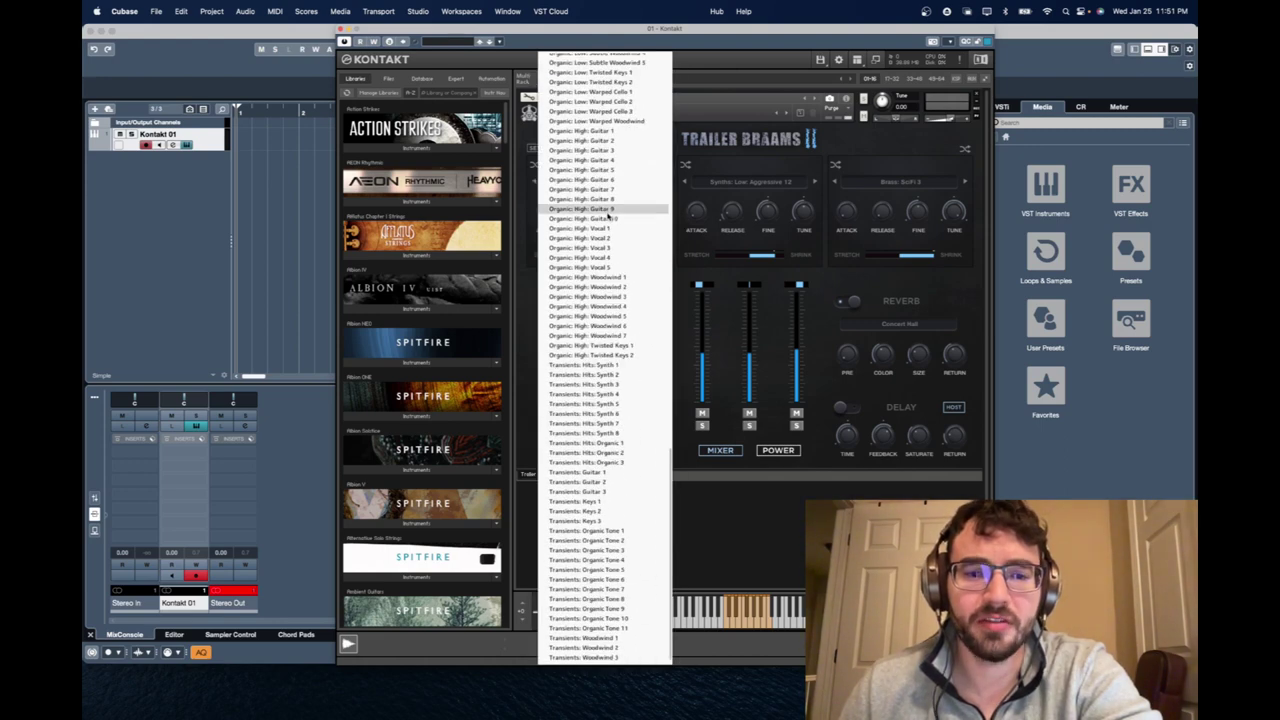
scroll(620, 300, "up", 12)
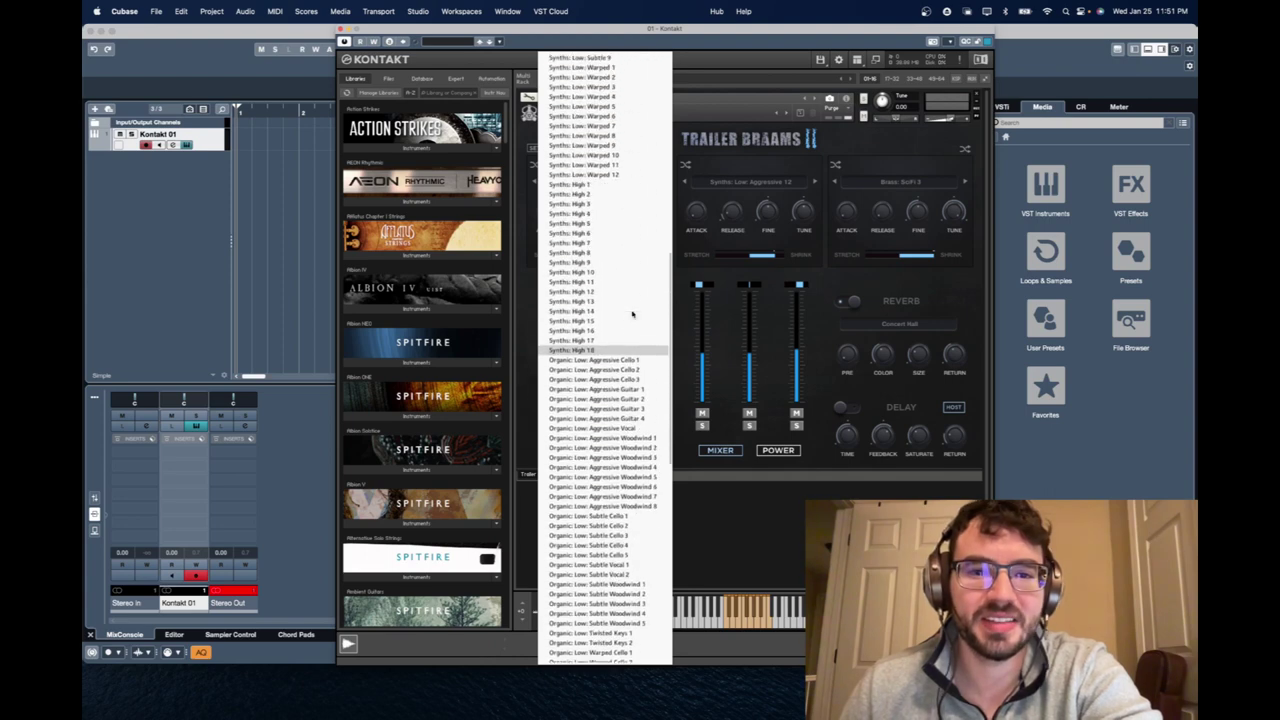
scroll(632, 314, "up", 15)
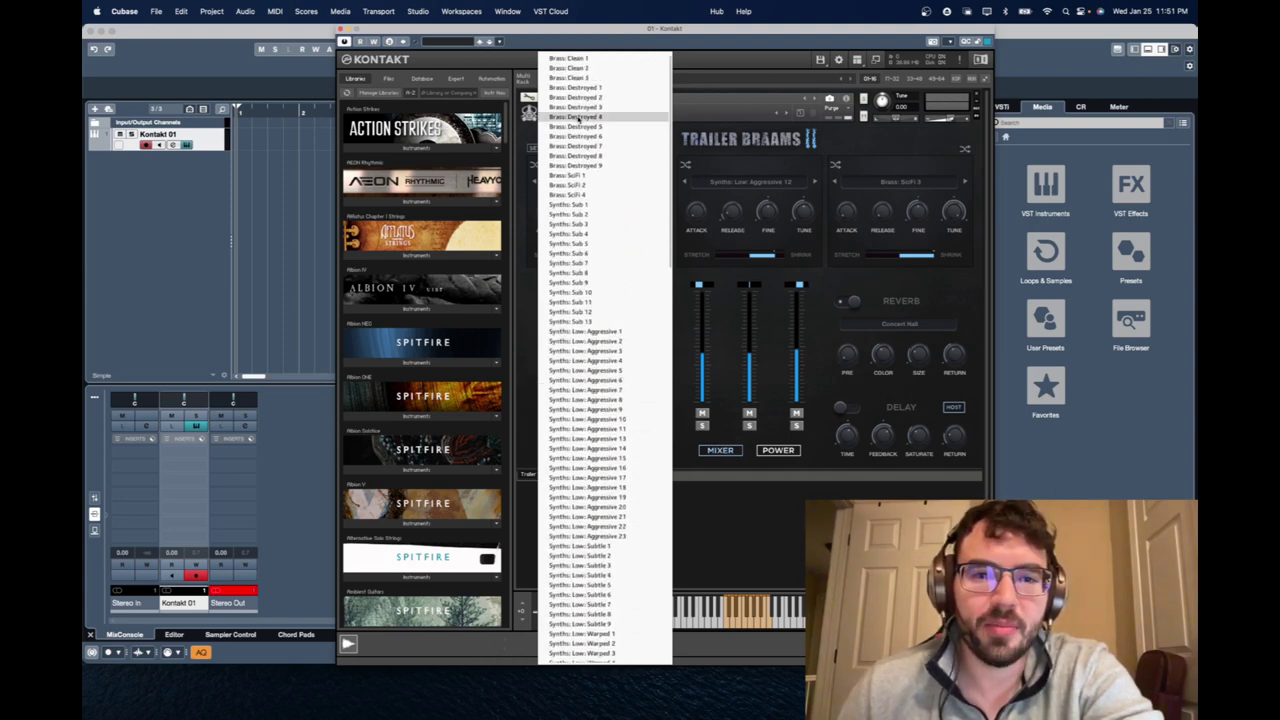
scroll(607, 248, "down", 10)
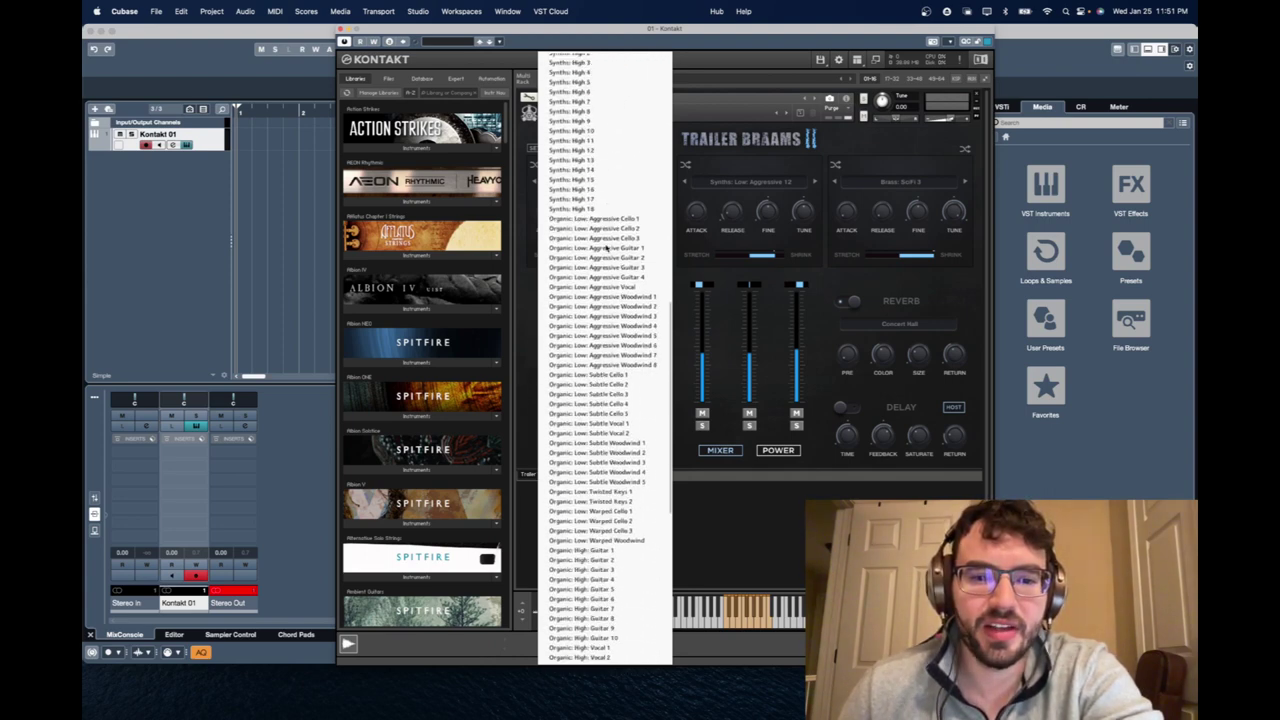
scroll(607, 248, "down", 14)
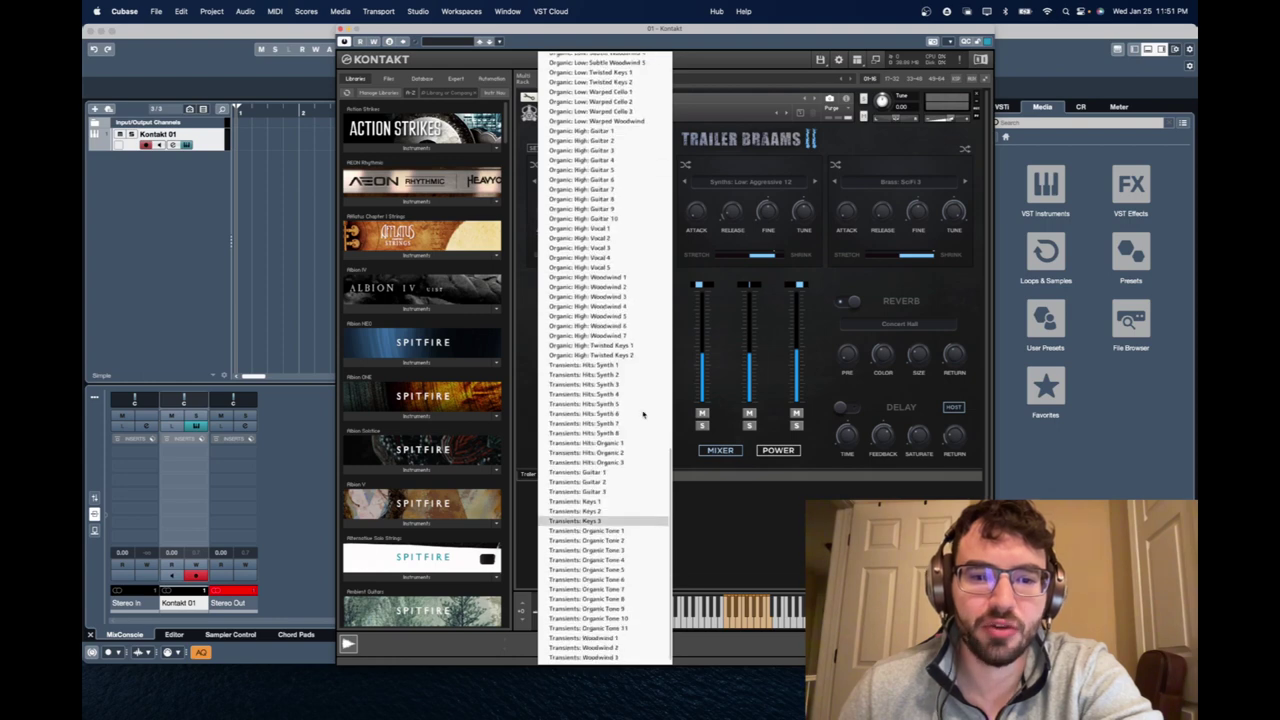
left_click(584, 366)
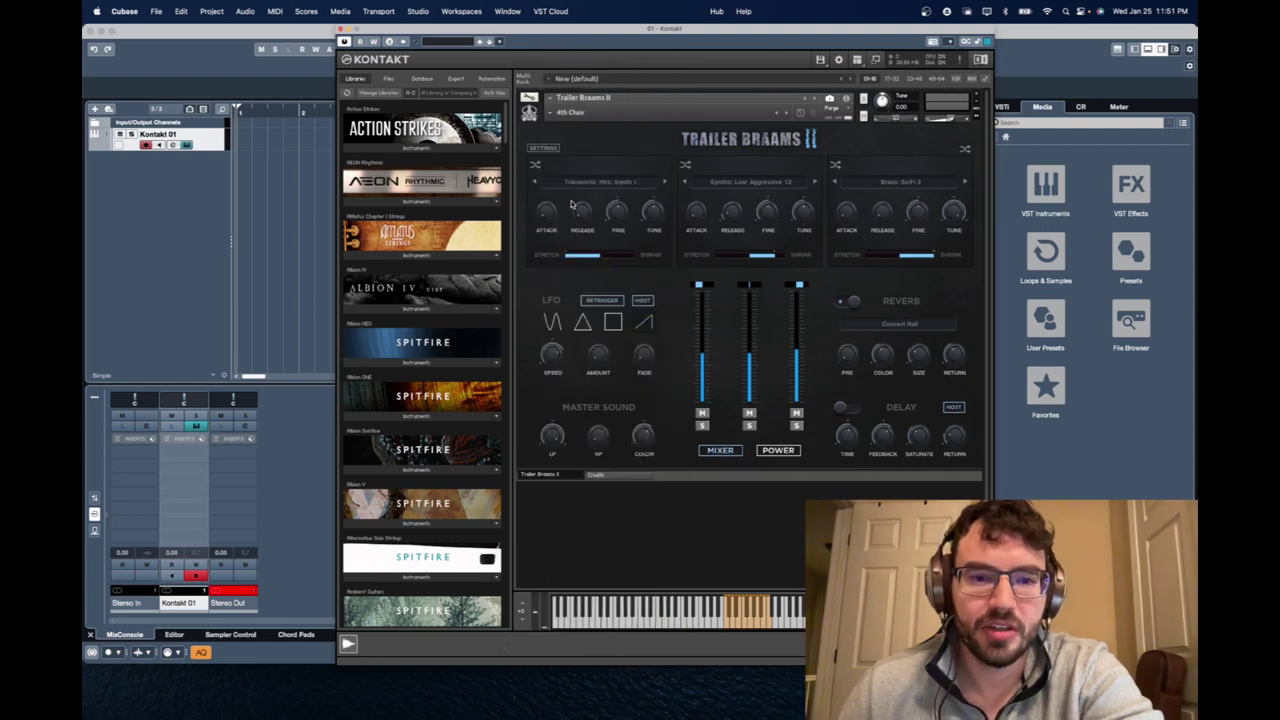
Solo the first layer and play notes in the highlighted key range to audition its new sound.
left_click(703, 426)
left_click(728, 630)
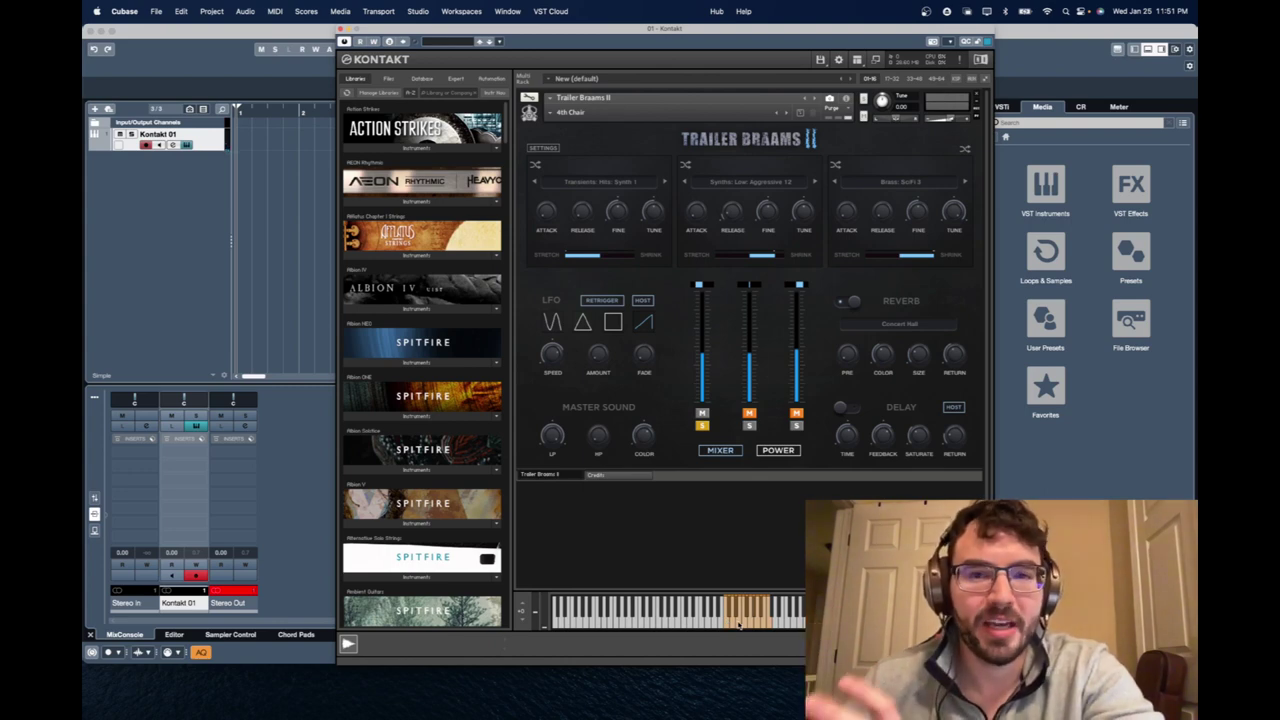
left_click(738, 626)
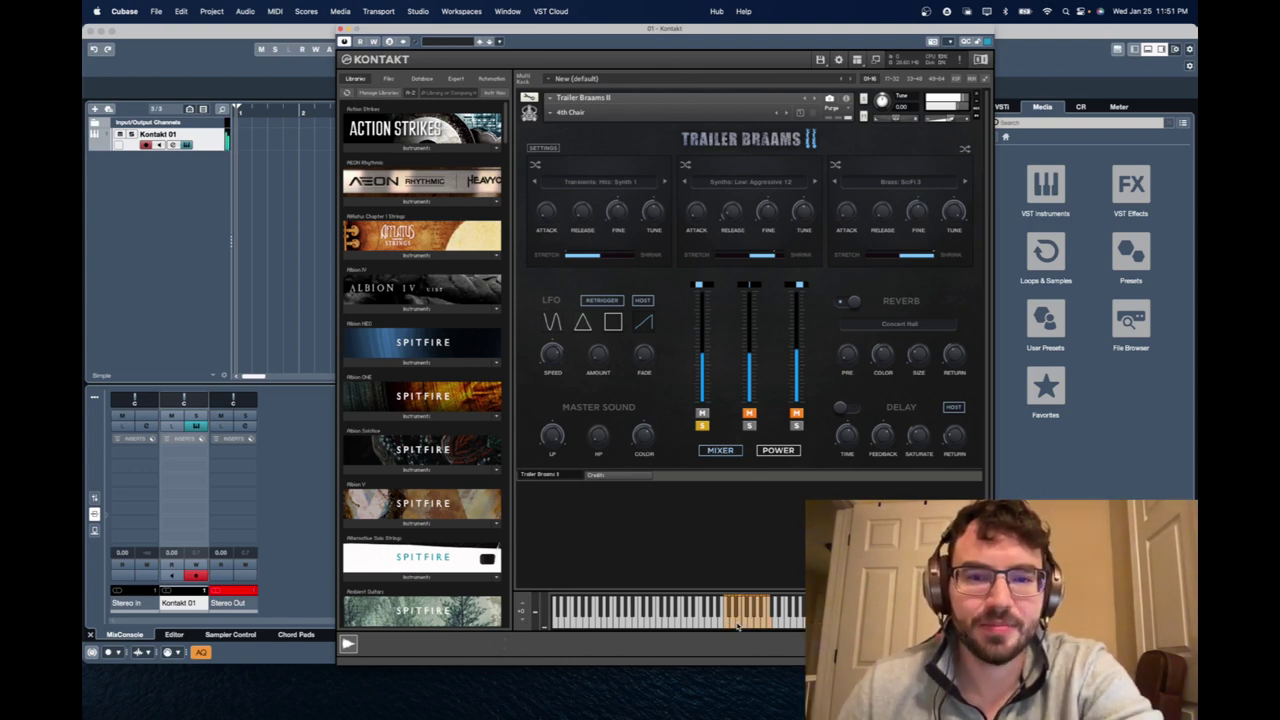
Switch the first layer to Transients: Hits: Synth 2 and audition it with several notes.
left_click(662, 184)
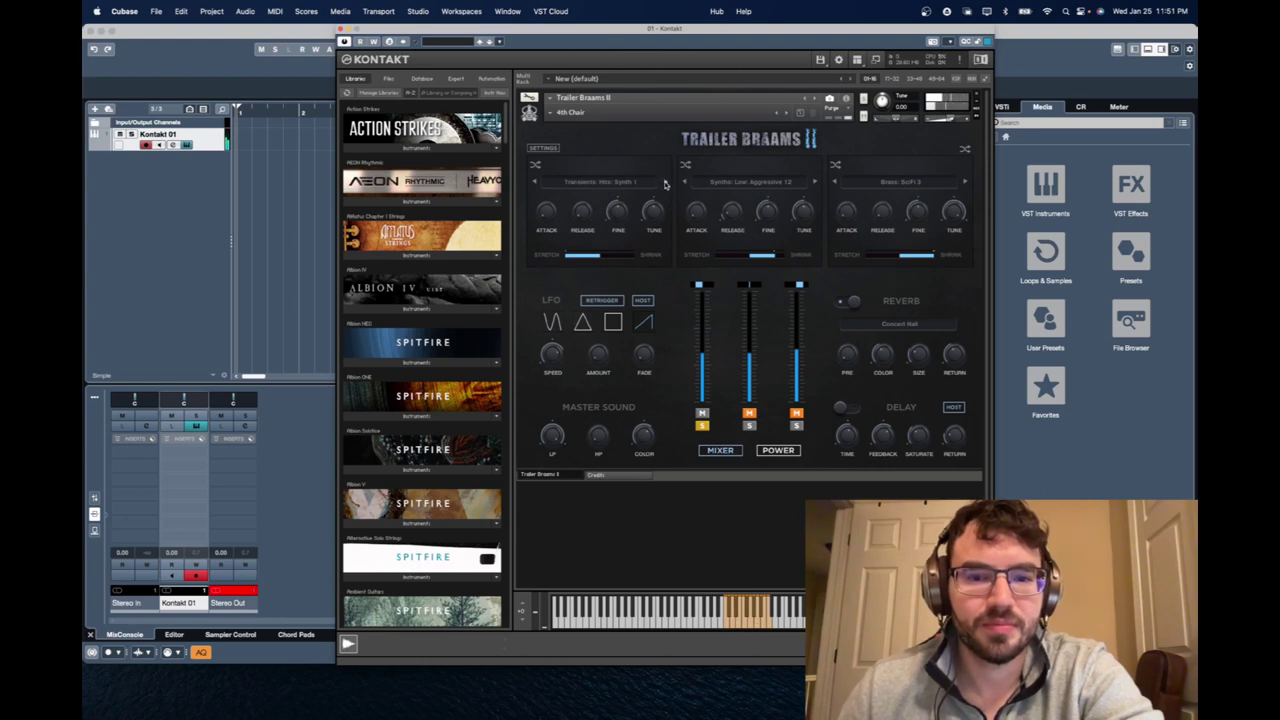
left_click(734, 626)
left_click(751, 626)
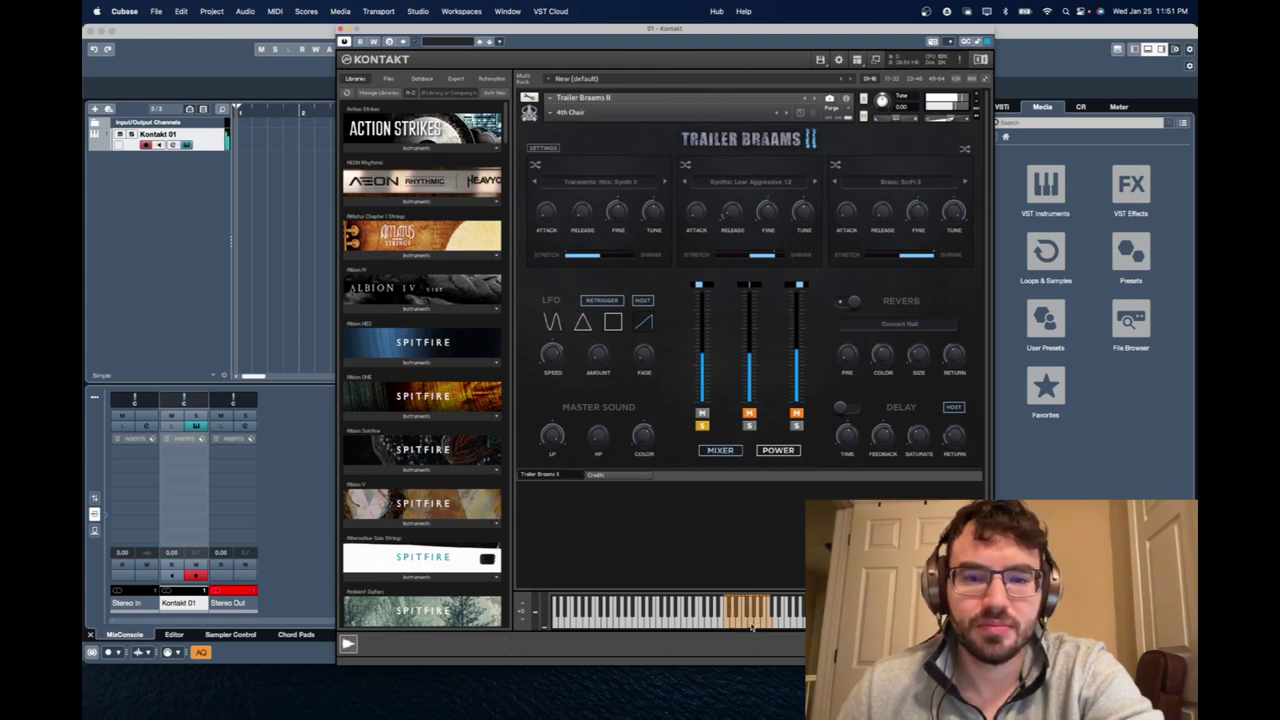
left_click(666, 183)
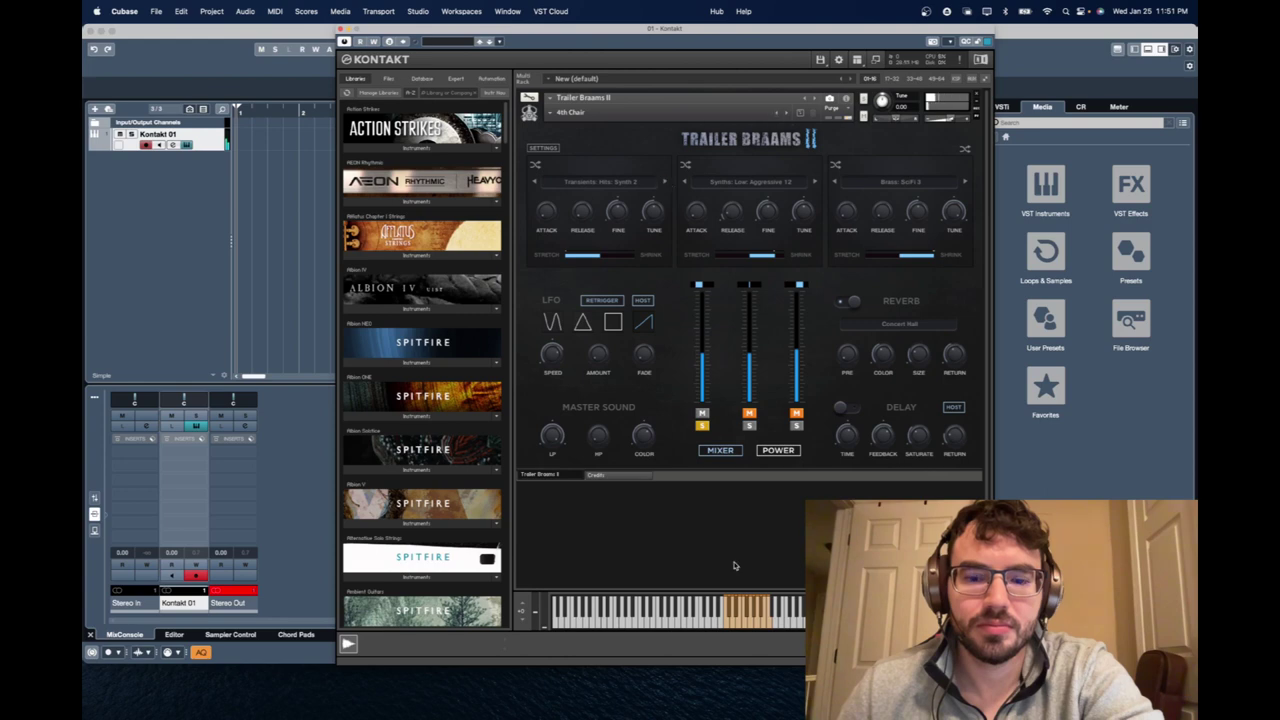
left_click(735, 622)
left_click(758, 627)
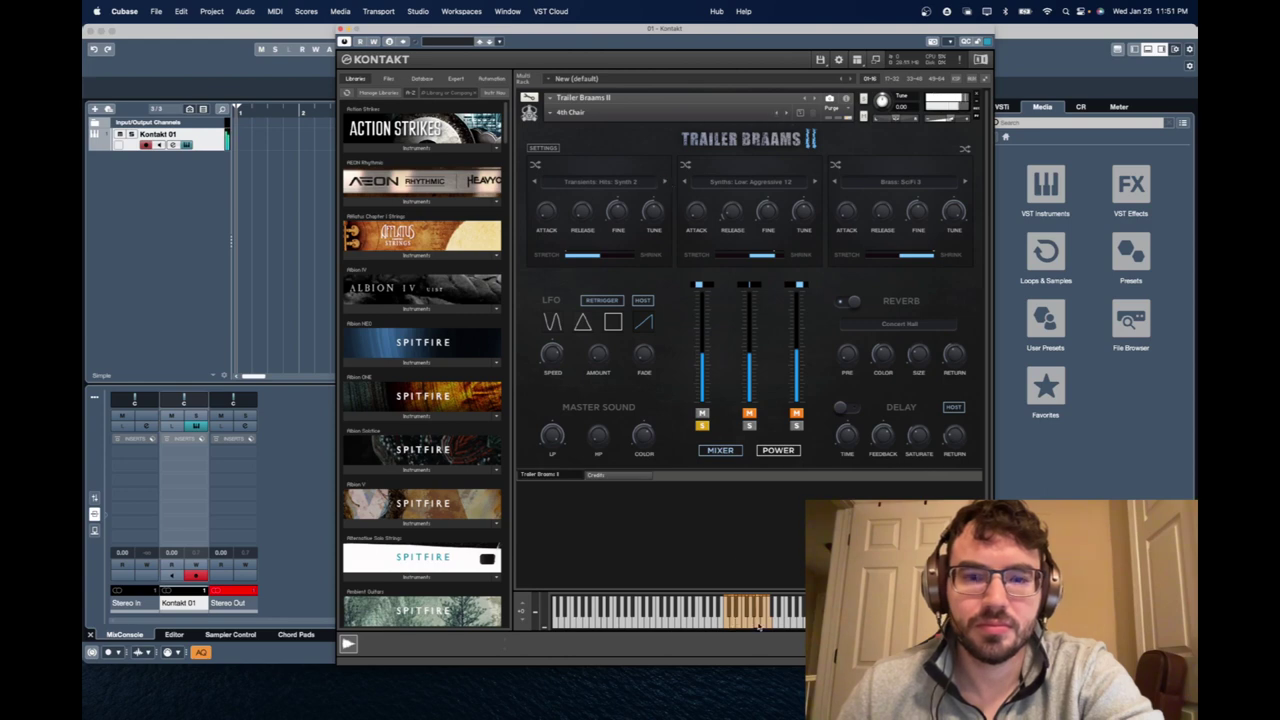
Solo the second layer alongside the first and load Synths: Low: Aggressive 13 into it.
left_click(749, 425)
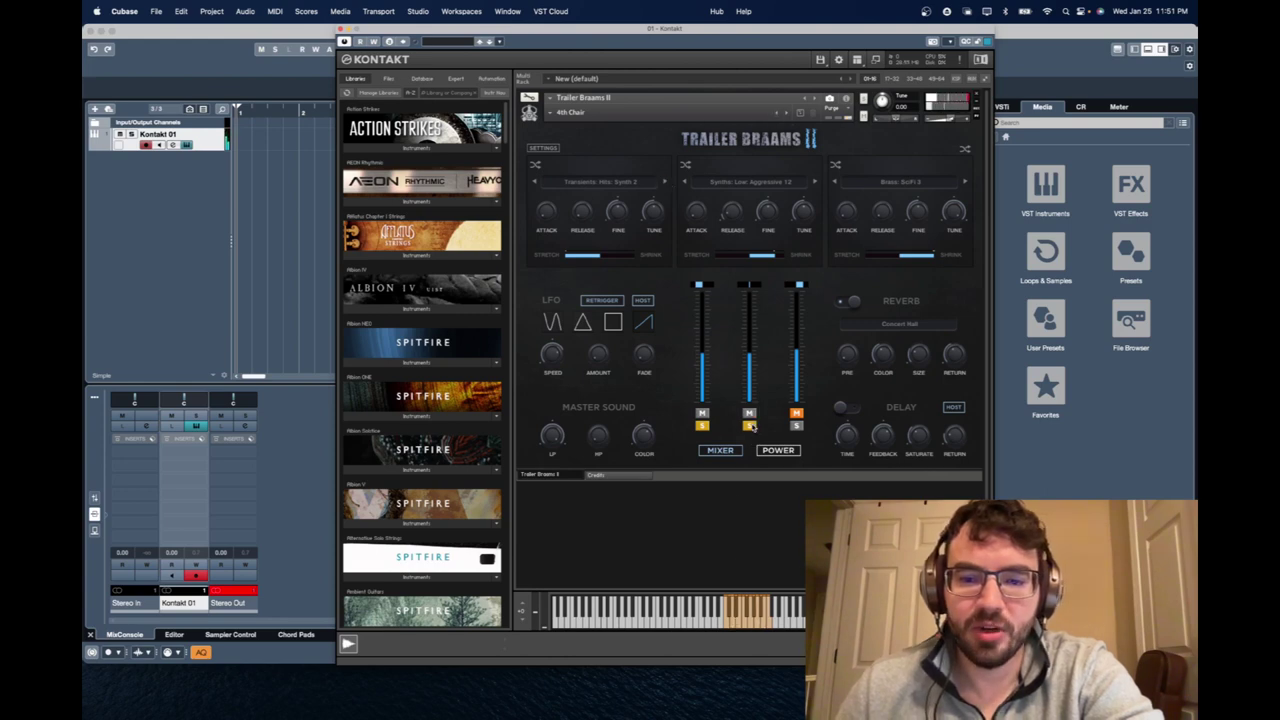
left_click(766, 182)
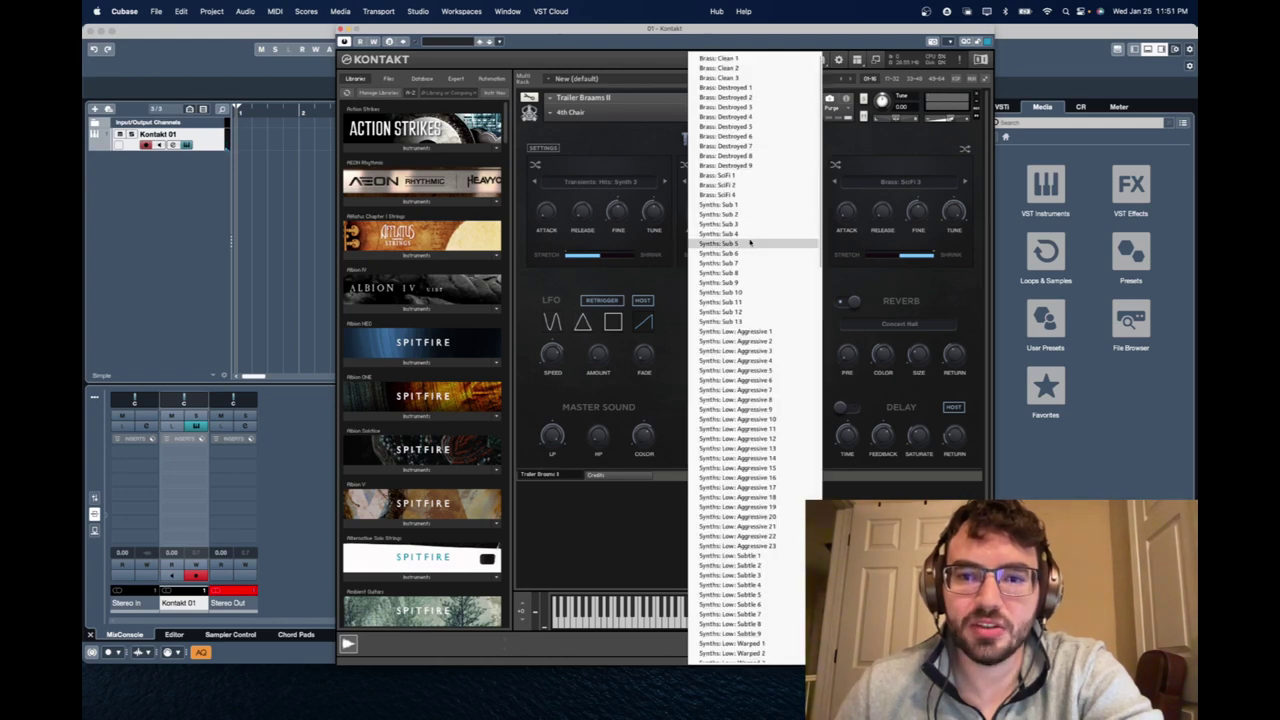
scroll(750, 243, "down", 3)
scroll(755, 270, "down", 9)
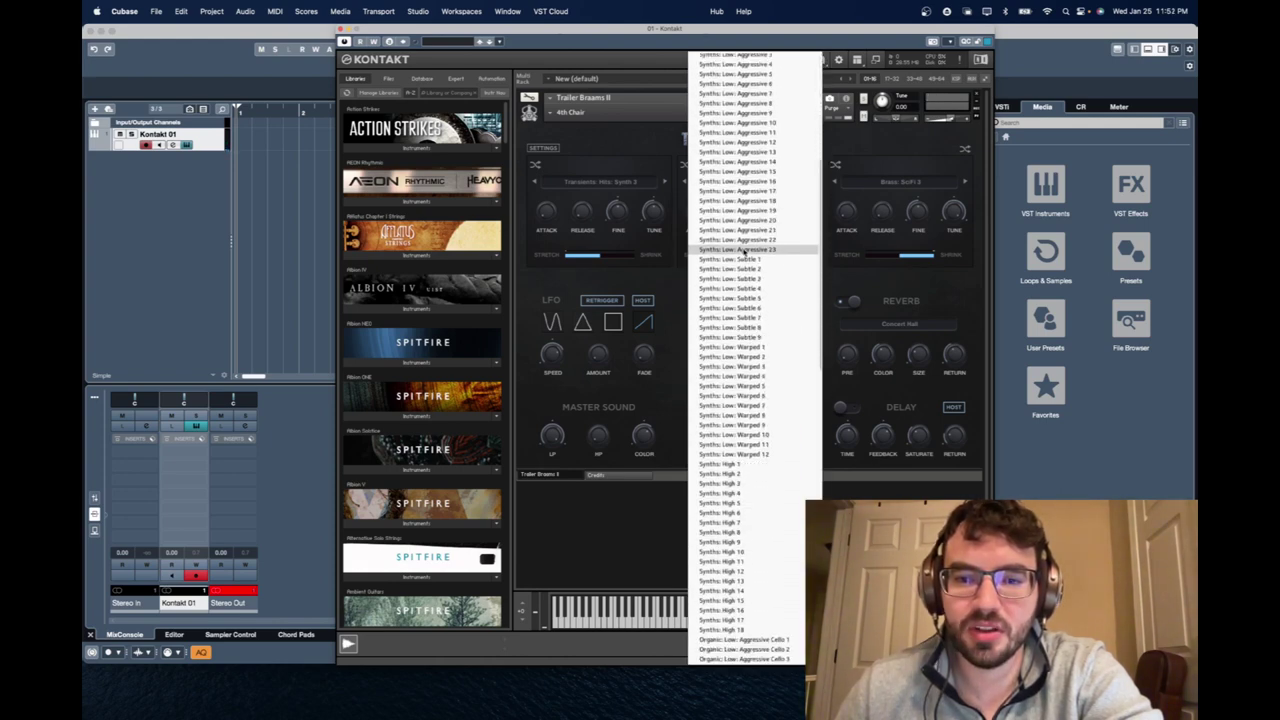
left_click(762, 142)
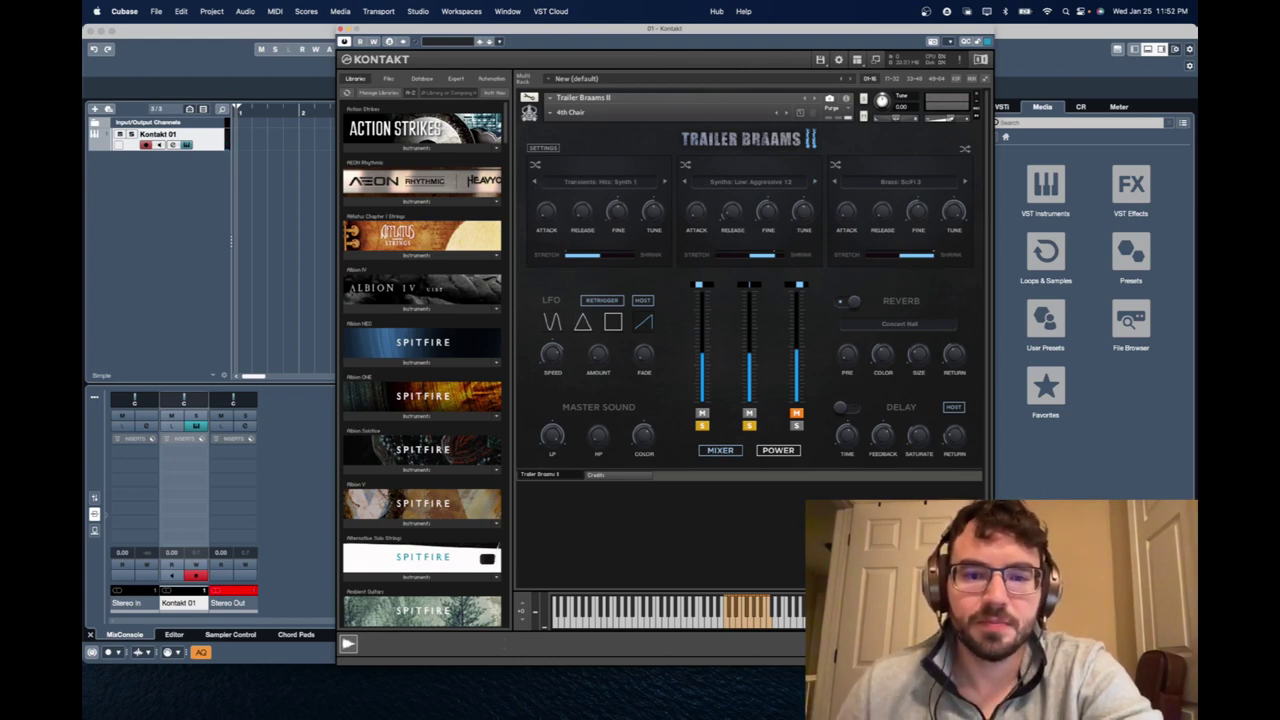
Play notes through the first two layers combined, and clear the solo on every layer.
left_click(726, 626)
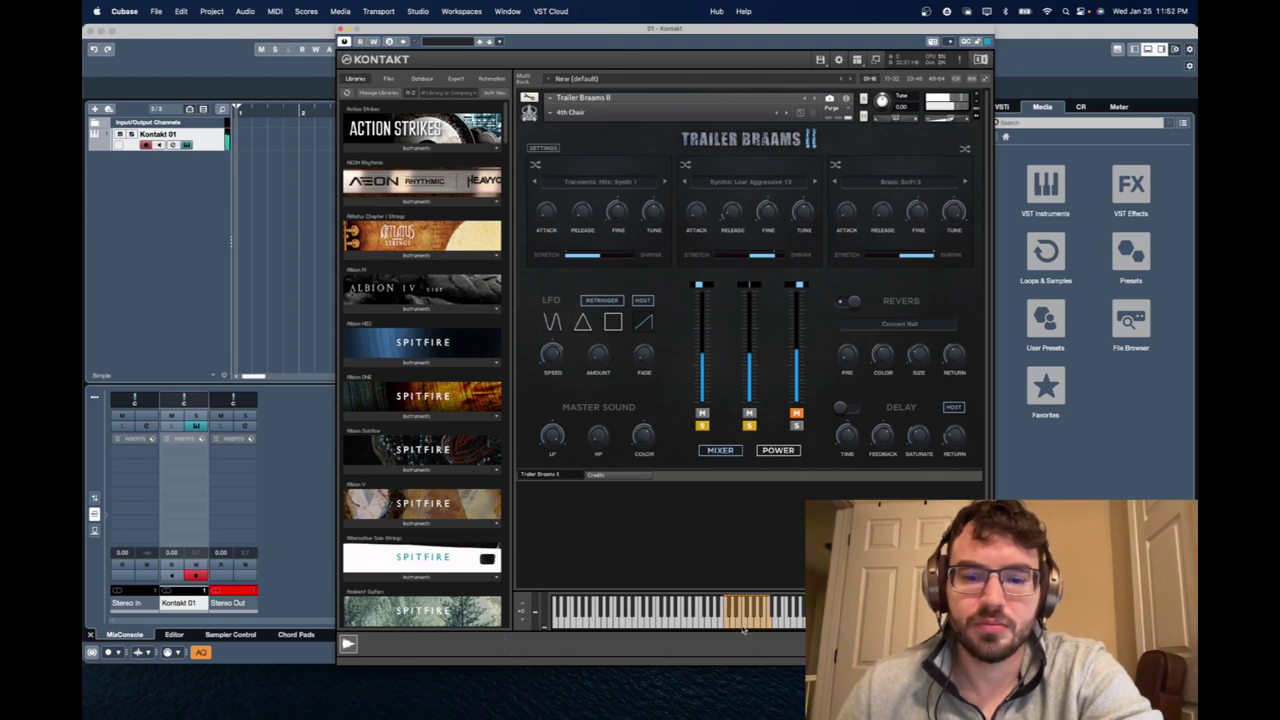
left_click(757, 627)
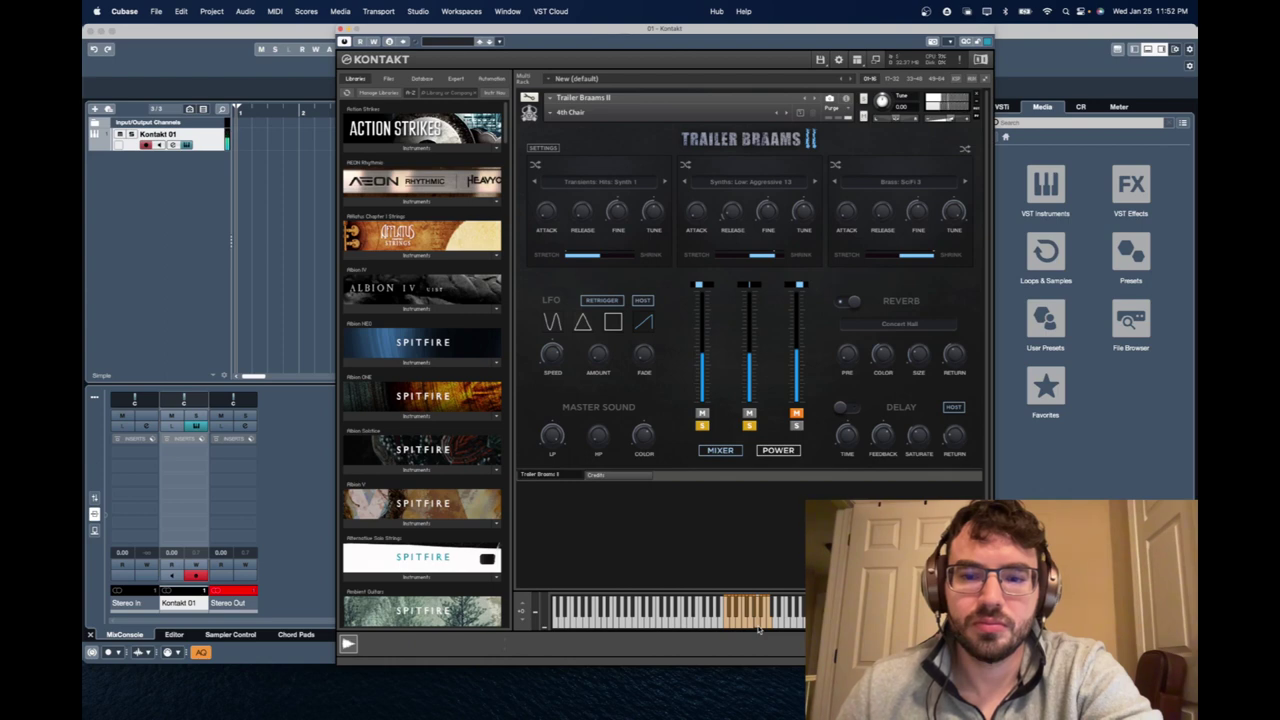
left_click(797, 426)
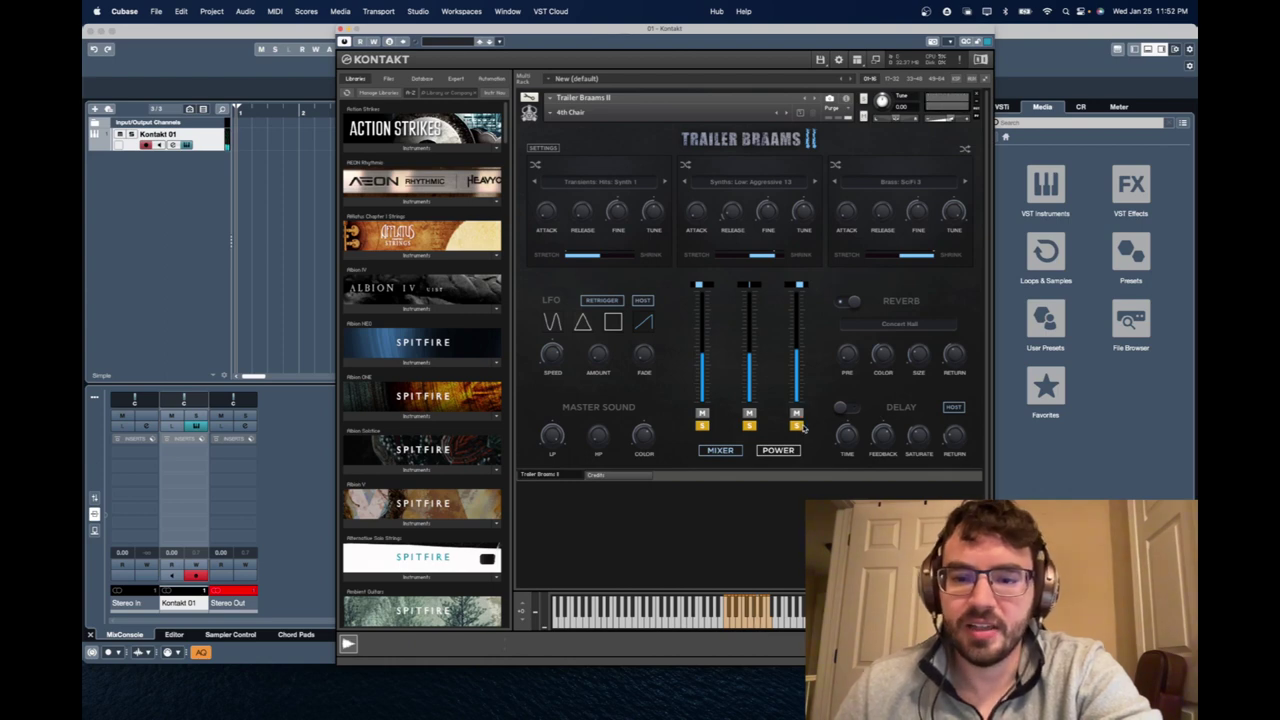
left_click(800, 426)
left_click(749, 426)
left_click(702, 426)
Load Organic: Low: Aggressive Guitar 1 into the third layer.
left_click(900, 181)
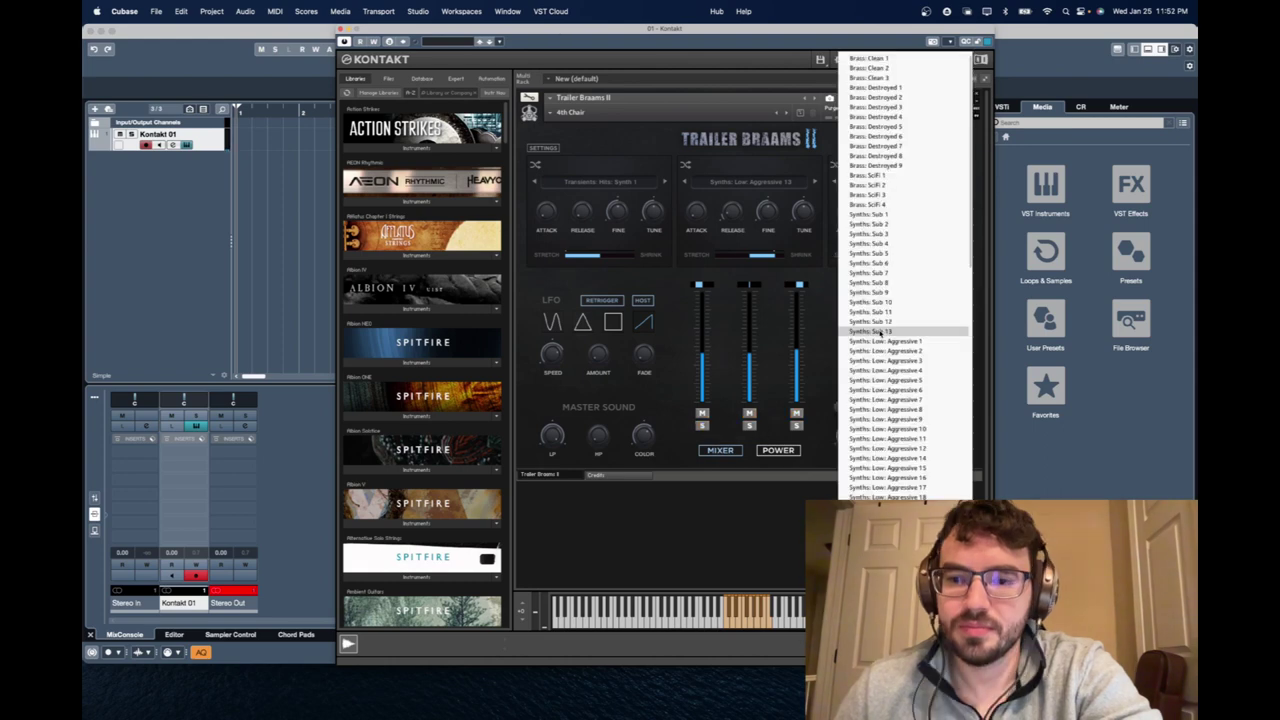
scroll(881, 332, "up", 5)
scroll(881, 333, "down", 10)
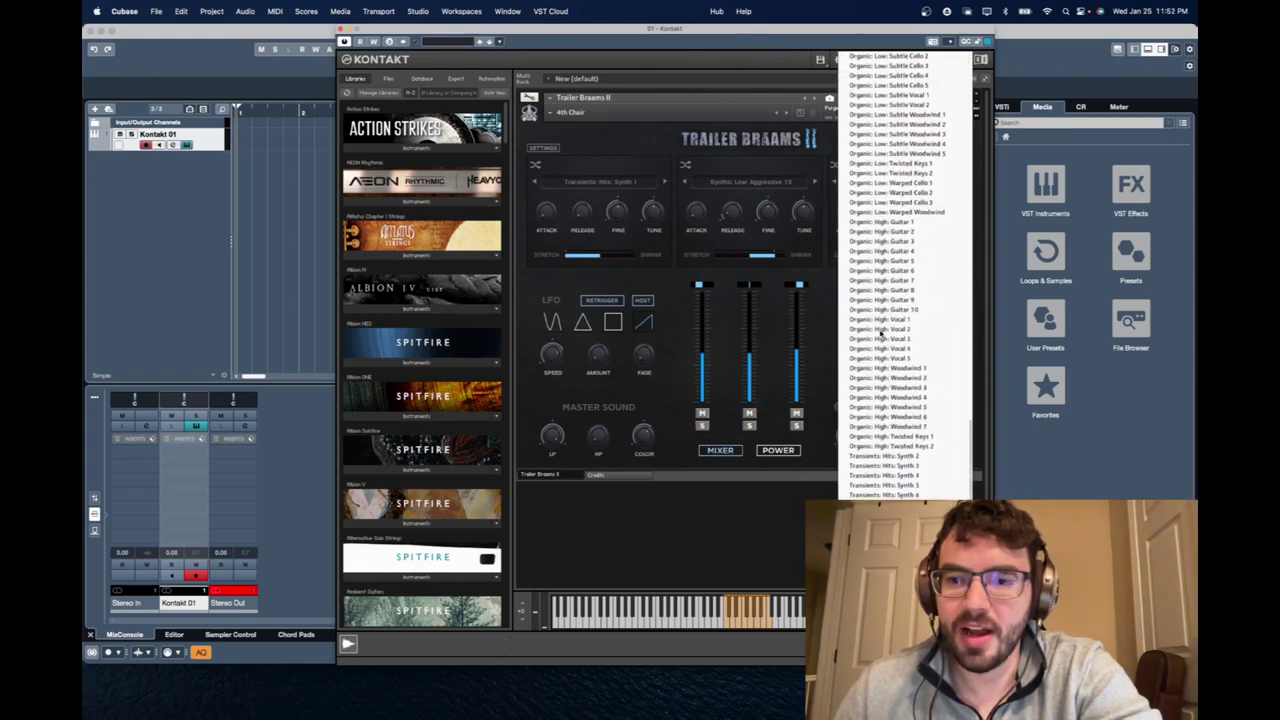
scroll(900, 300, "up", 5)
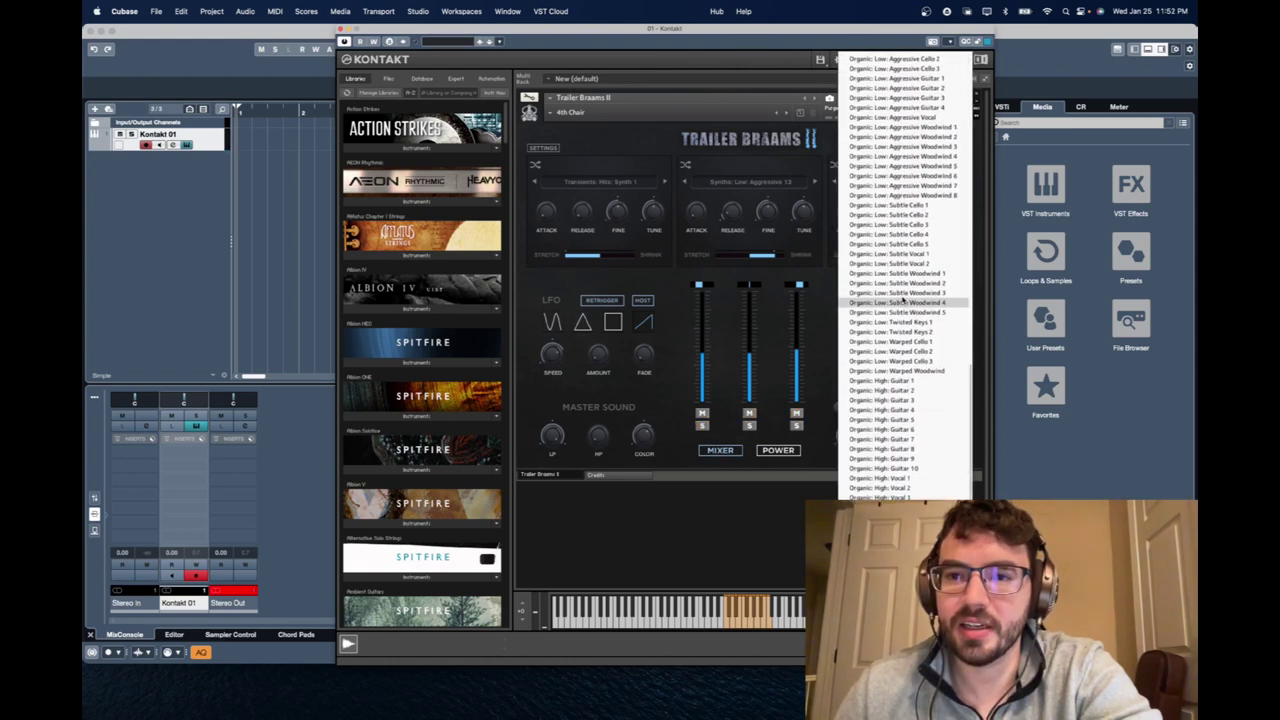
scroll(905, 150, "up", 1)
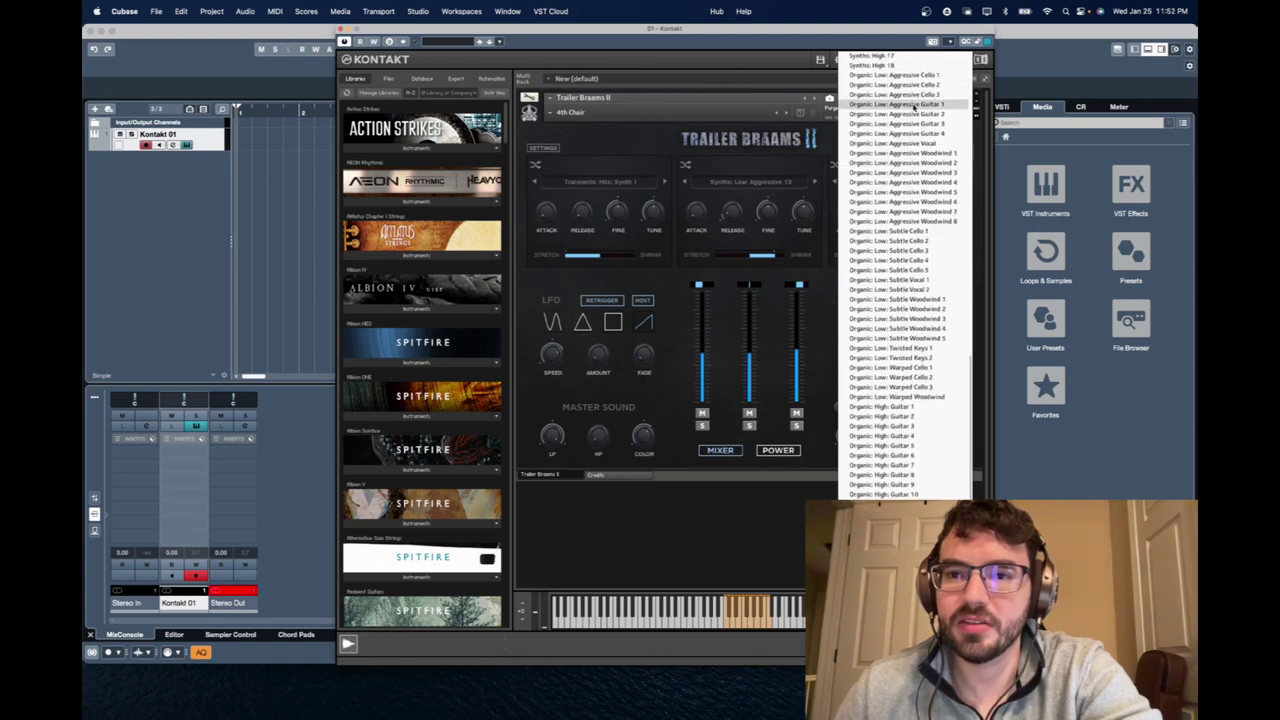
left_click(912, 105)
Play several notes in the highlighted key range to audition the three layers together with the organic guitar sound.
left_click(726, 622)
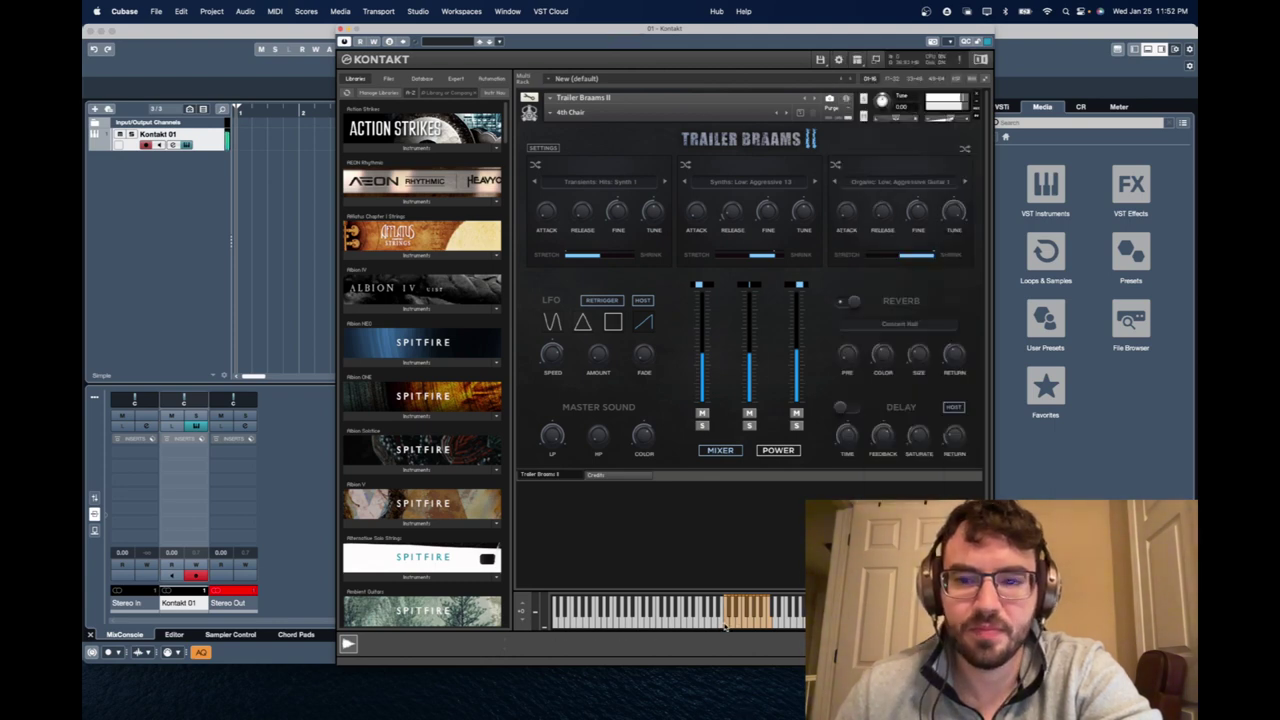
left_click(752, 624)
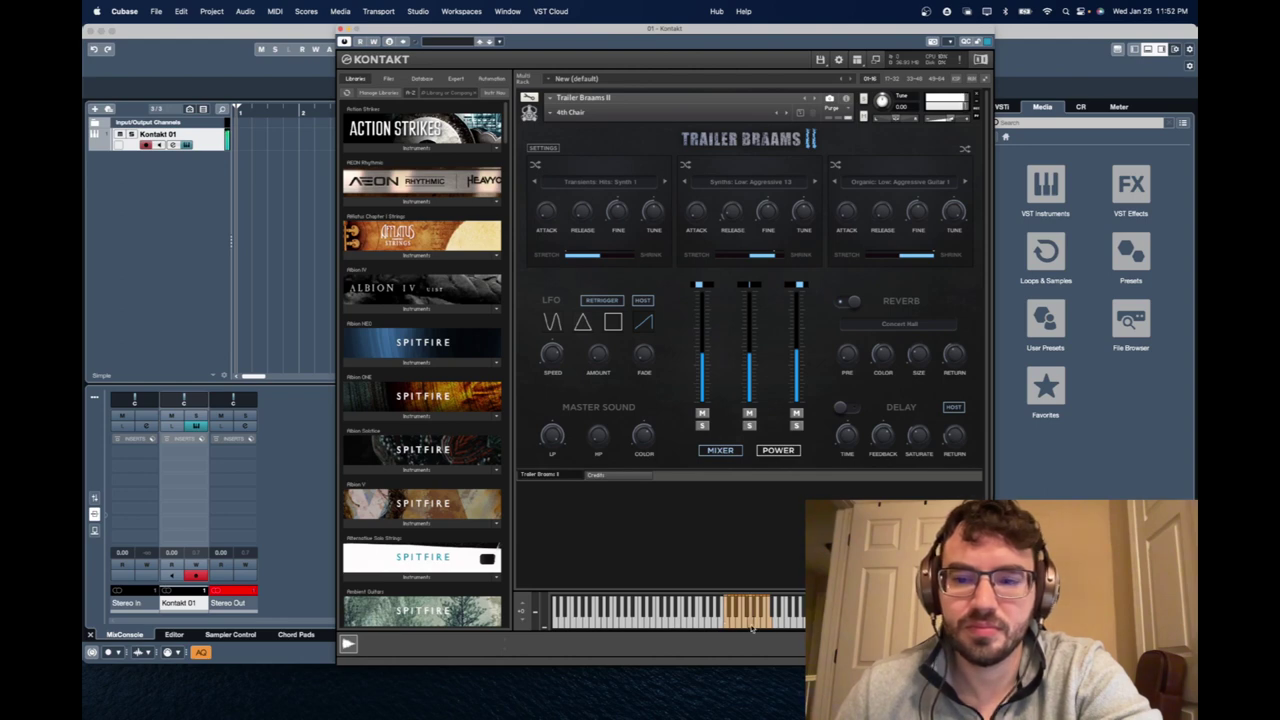
left_click(764, 624)
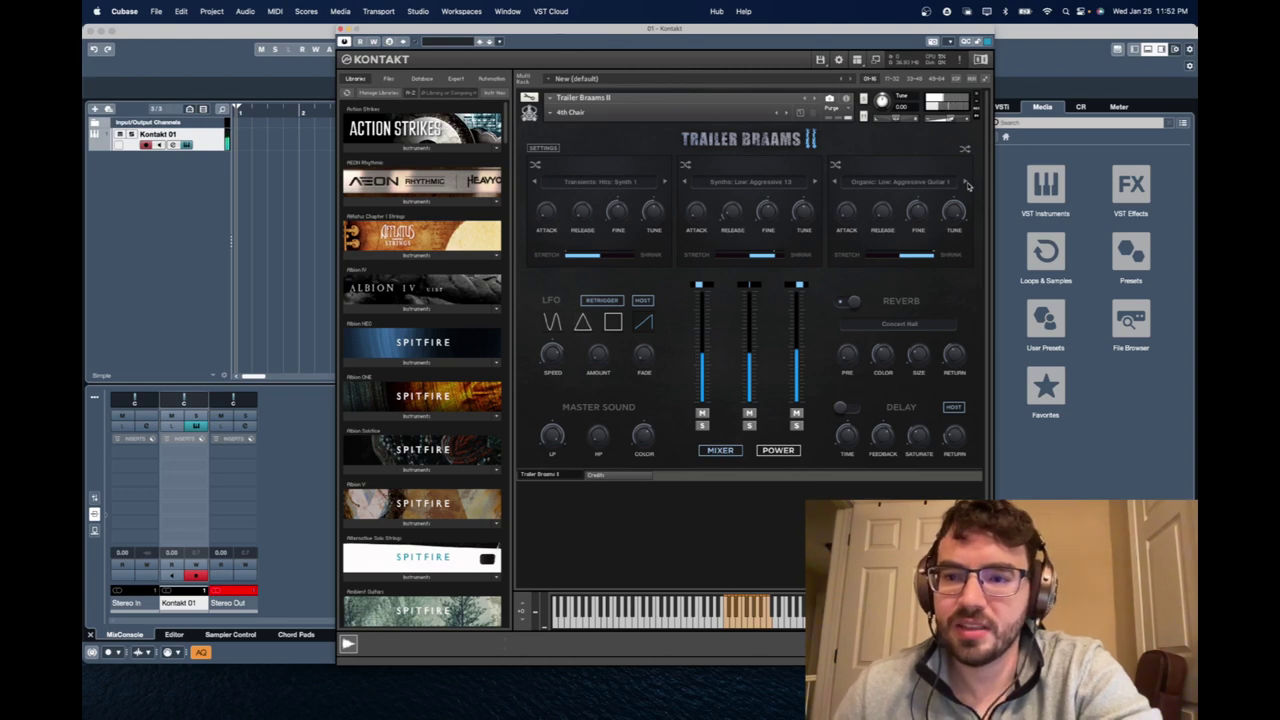
left_click(724, 626)
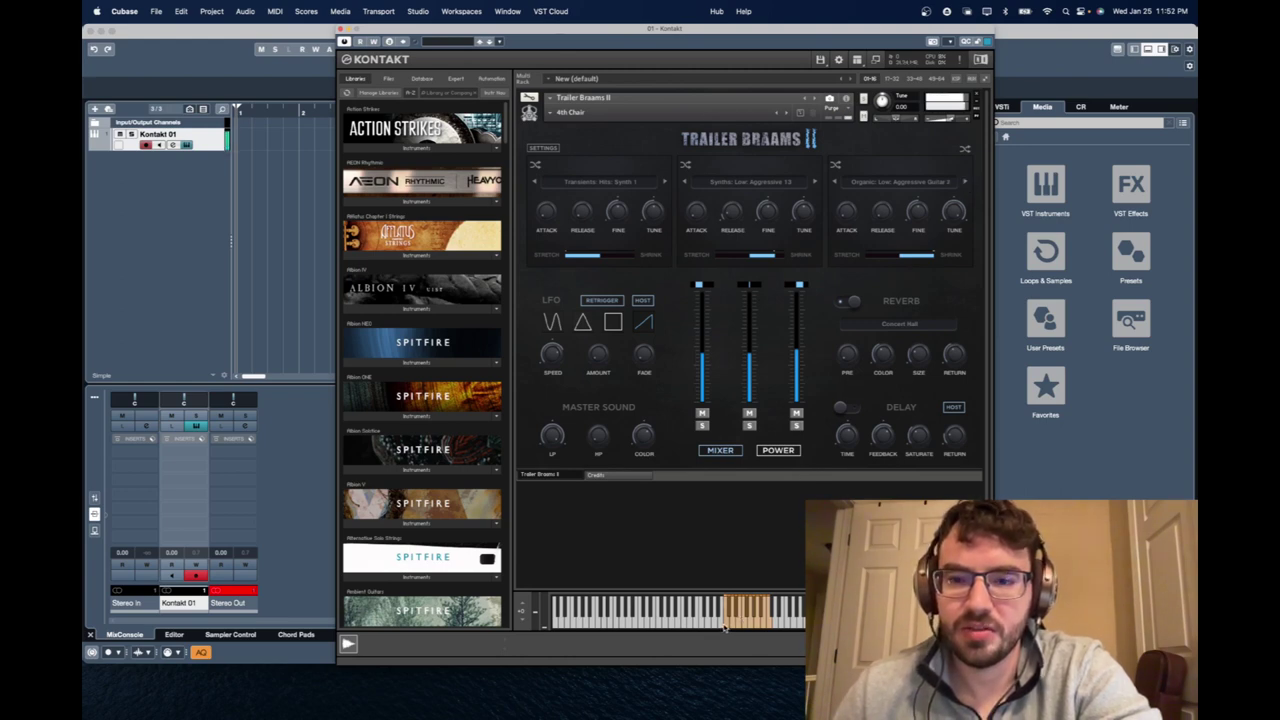
Replace the third layer's sound with Synths: Low: Warped 8 and audition it with notes in the highlighted key range.
left_click(950, 184)
scroll(892, 289, "down", 5)
scroll(892, 289, "down", 4)
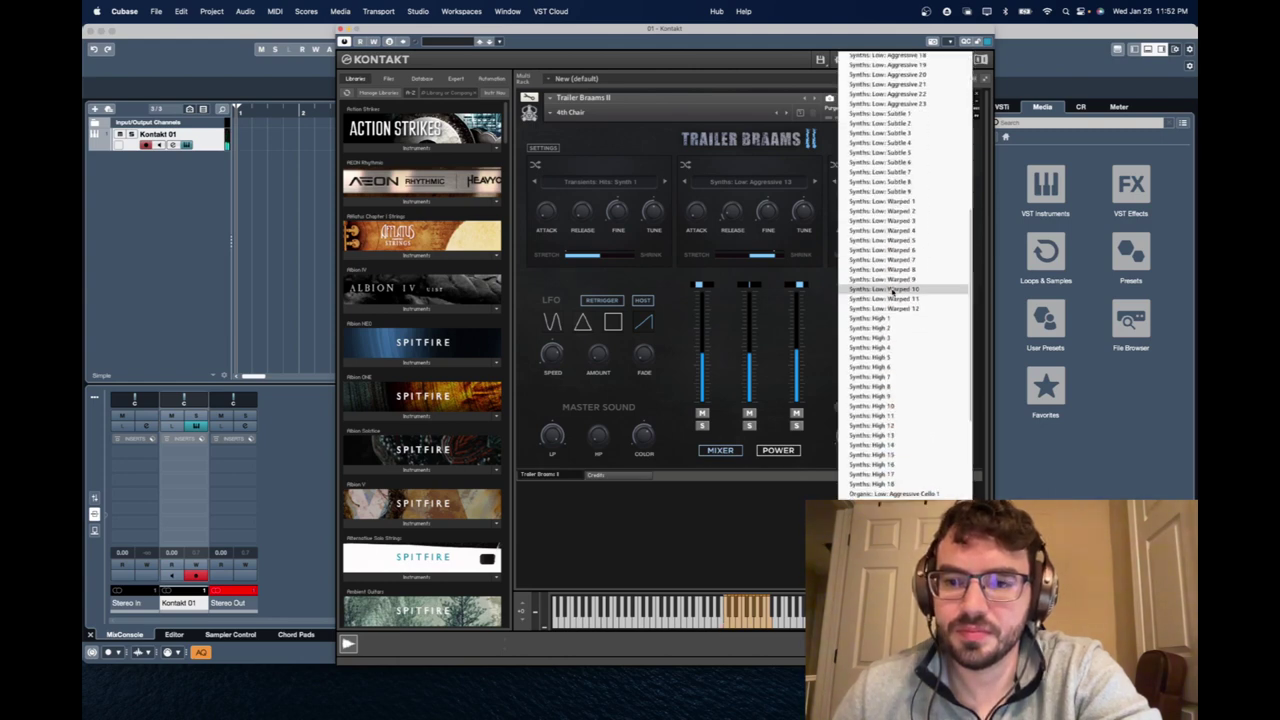
left_click(894, 290)
left_click(724, 627)
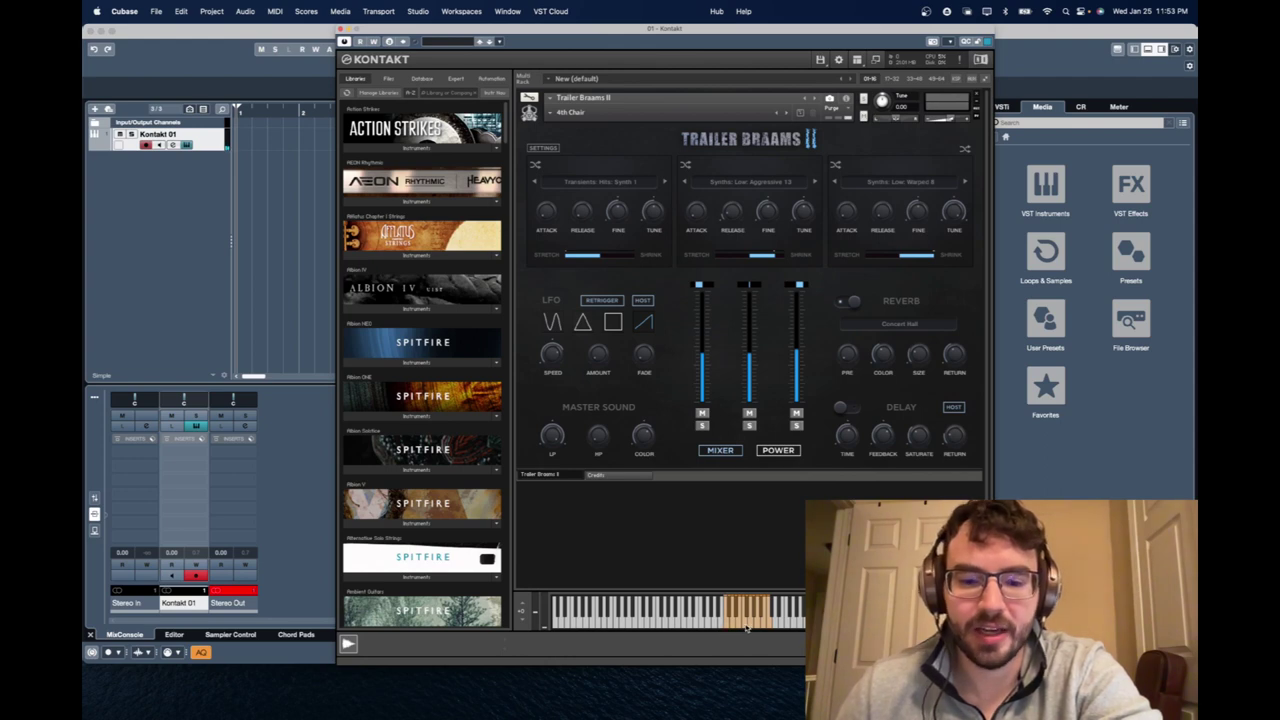
left_click(748, 625)
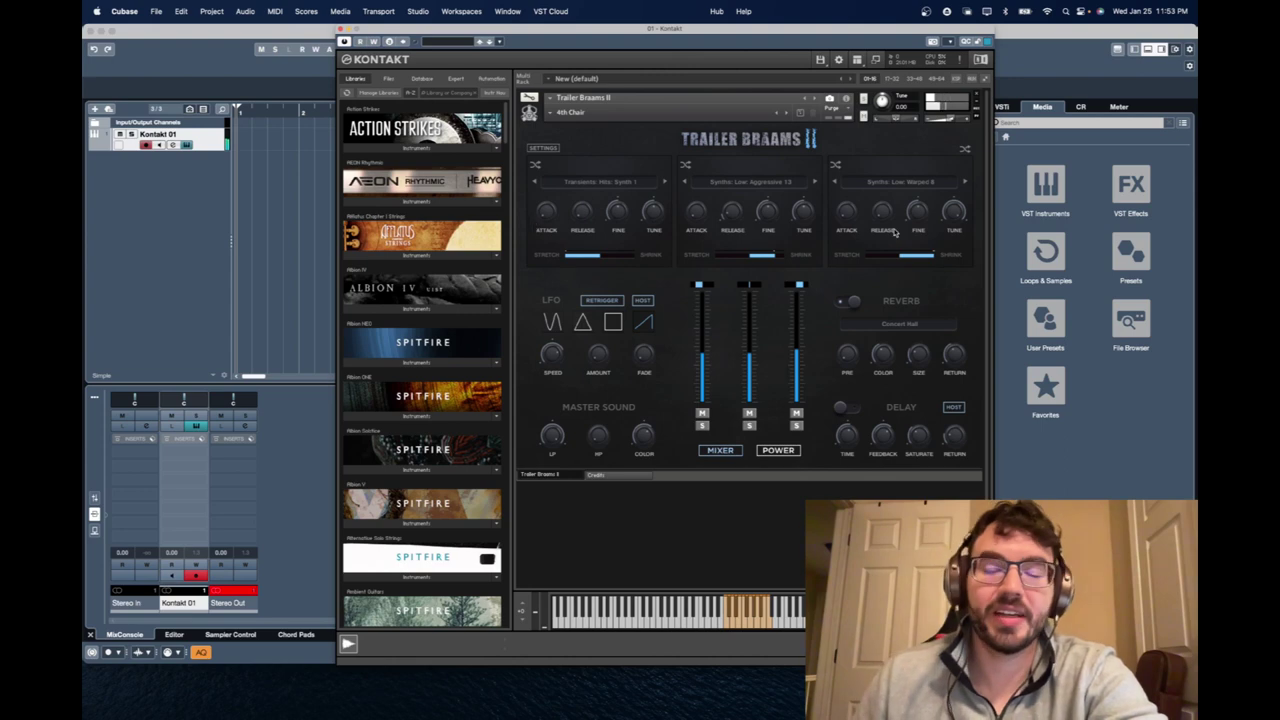
Glance at the third layer's list of sound sources without choosing one, and load the Dunes snapshot.
left_click(895, 182)
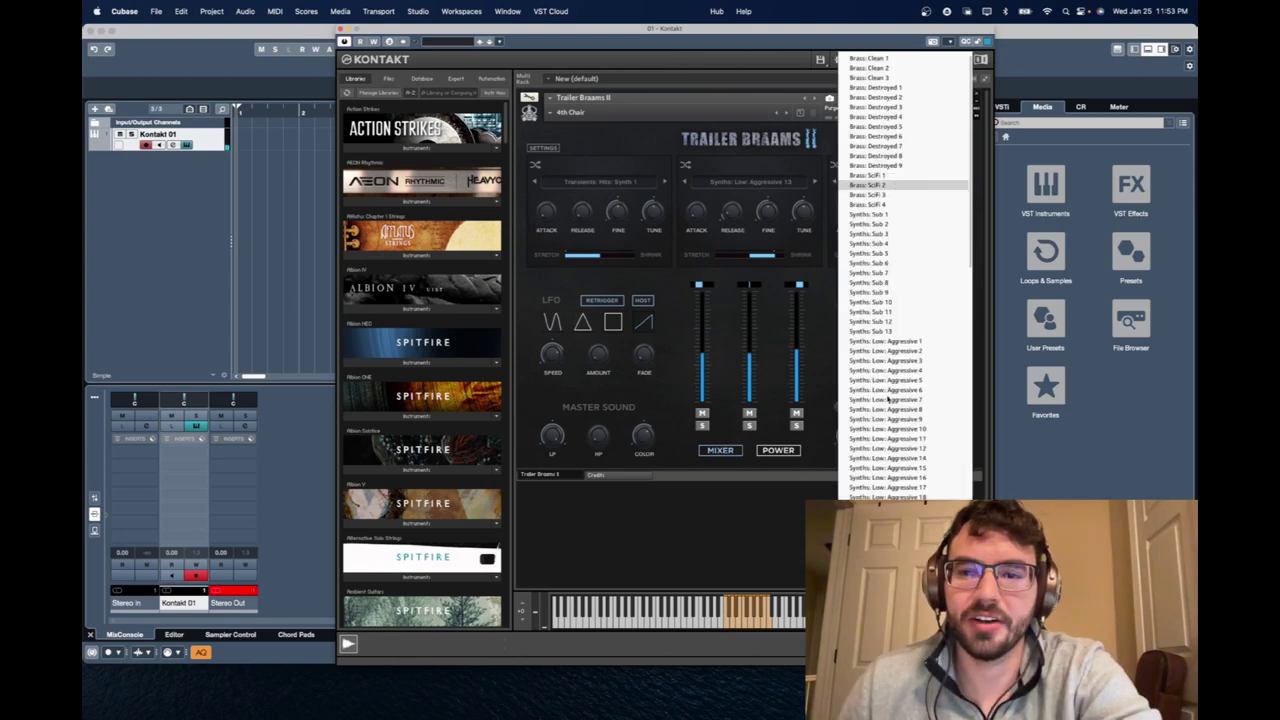
left_click(628, 138)
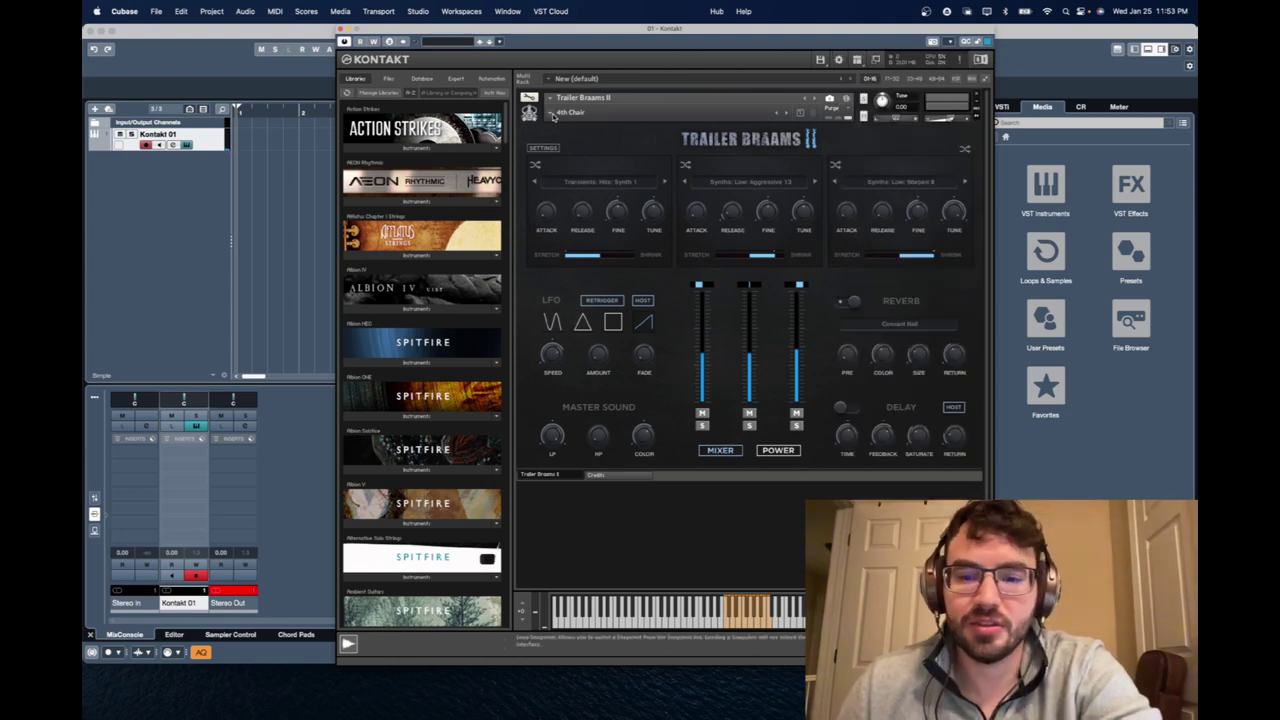
left_click(555, 116)
mouse_move(600, 121)
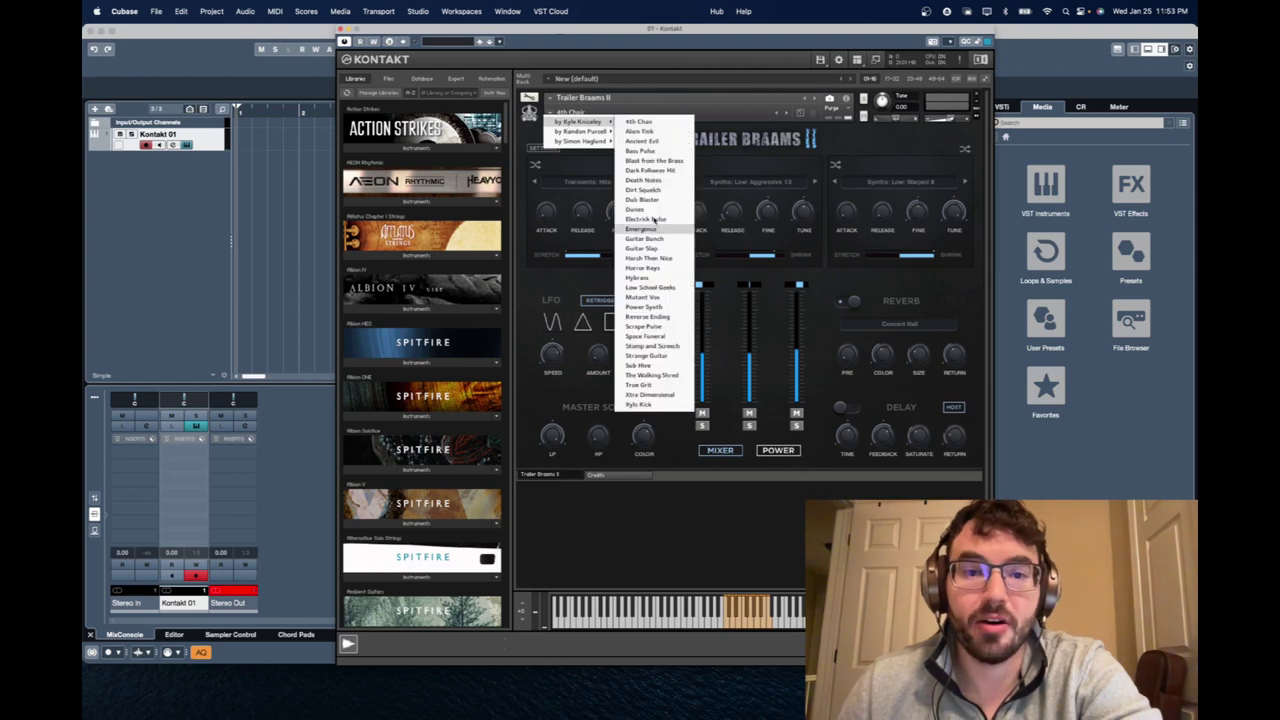
left_click(652, 210)
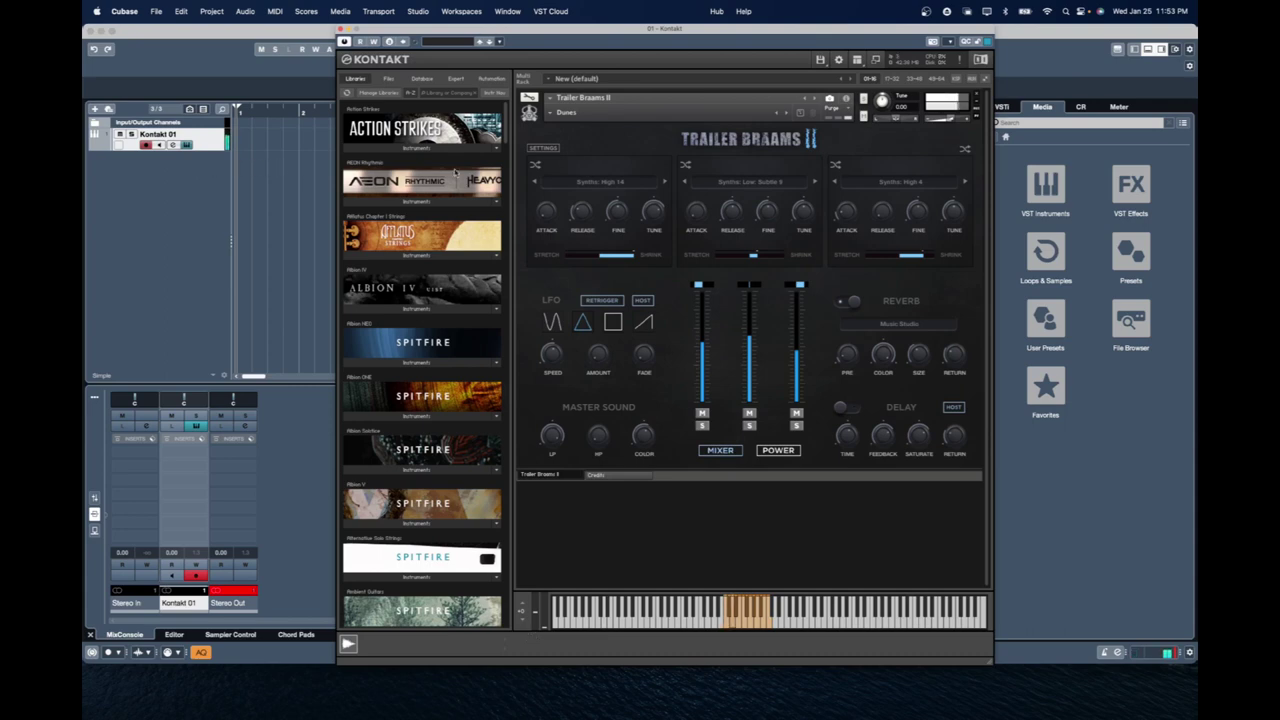
Load the Hybrass snapshot to audition it.
left_click(551, 114)
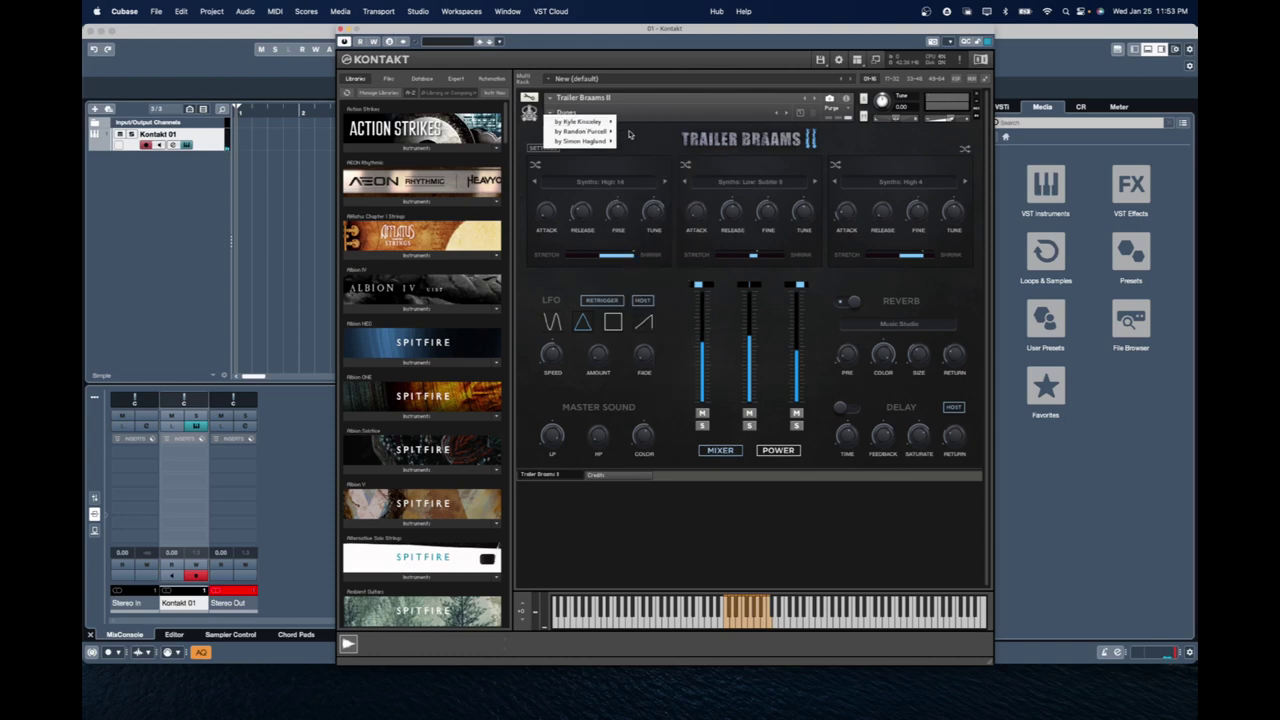
mouse_move(608, 122)
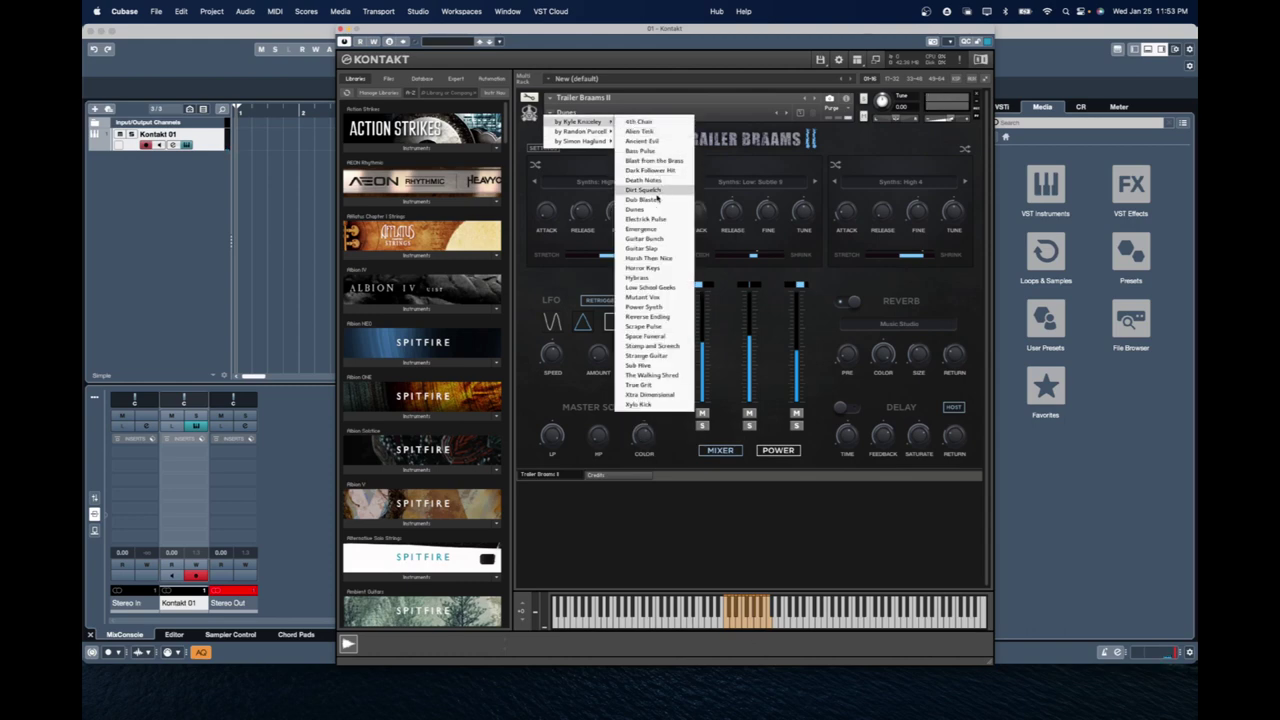
left_click(652, 278)
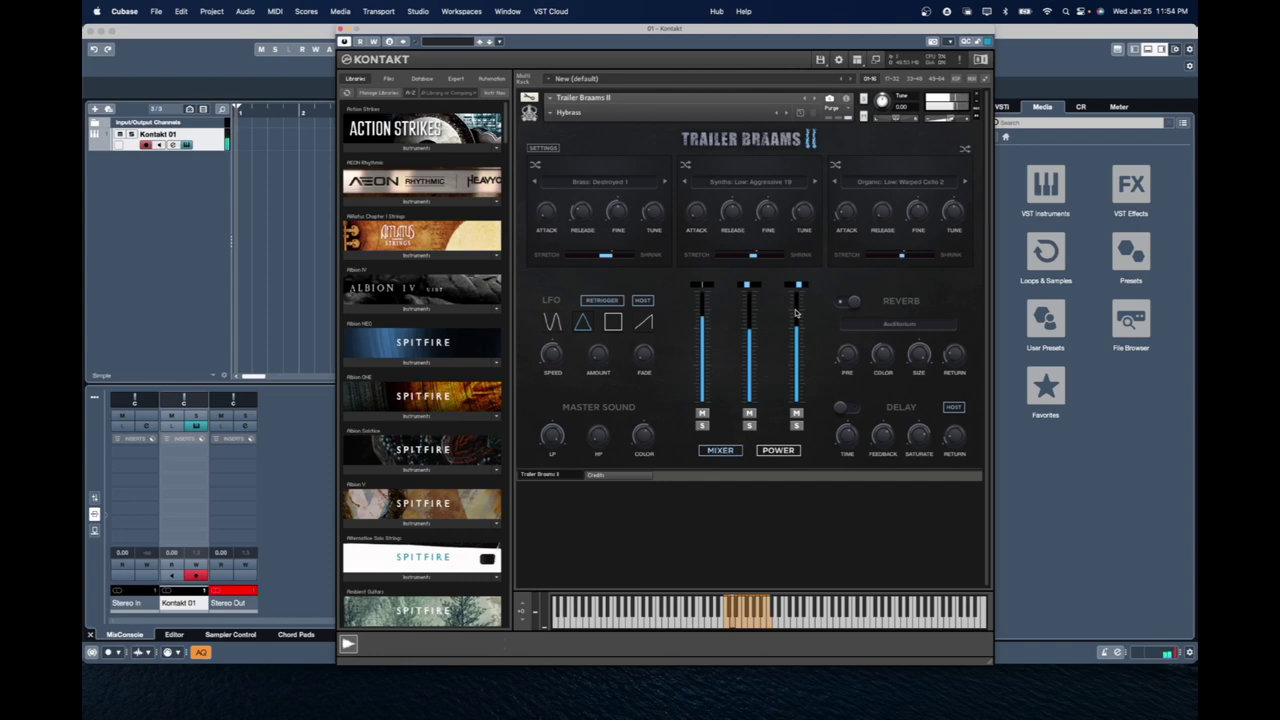
Vary the Hybrass LFO amount using the sine waveform, and sweep the master low-pass filter down and back up.
left_click_drag(600, 358, 600, 312)
left_click_drag(599, 362, 599, 349)
left_click_drag(591, 351, 607, 386)
mouse_move(555, 433)
left_mouse_down()
mouse_move(559, 510)
mouse_move(562, 457)
left_mouse_up()
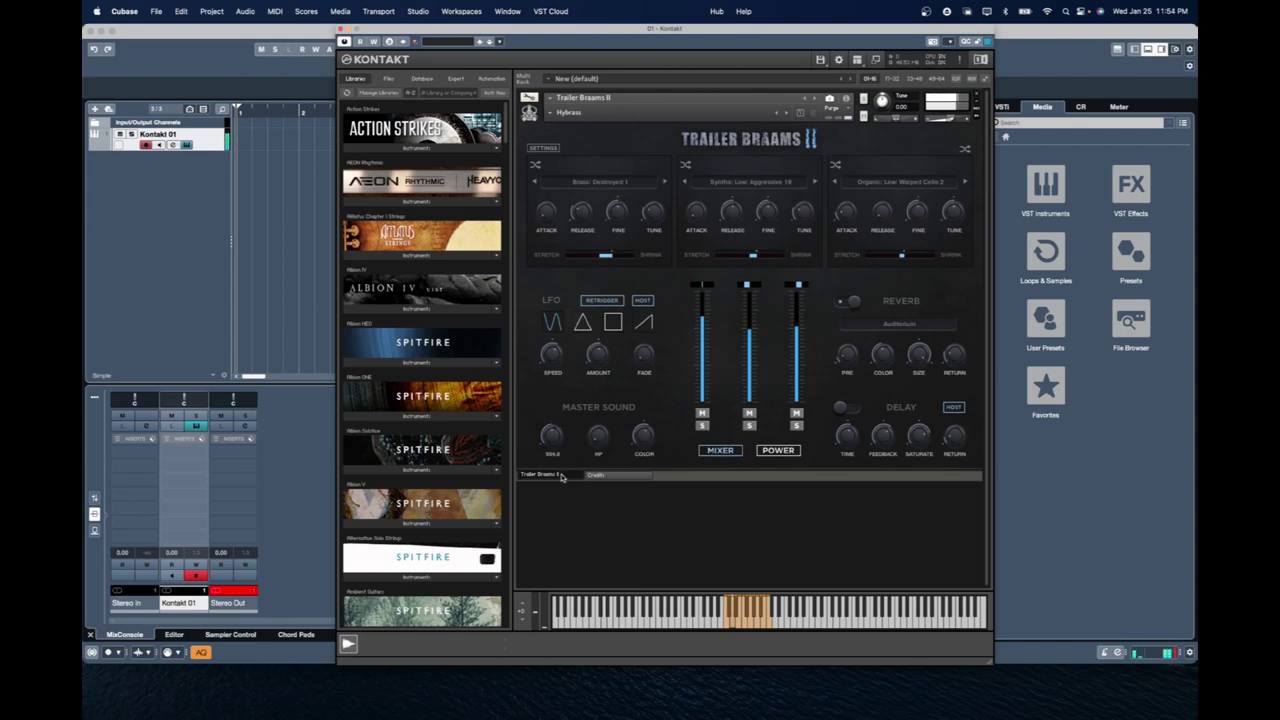
left_click_drag(564, 462, 565, 439)
Load the Big Ping snapshot and sweep its master low-pass filter while auditioning it.
left_click(552, 113)
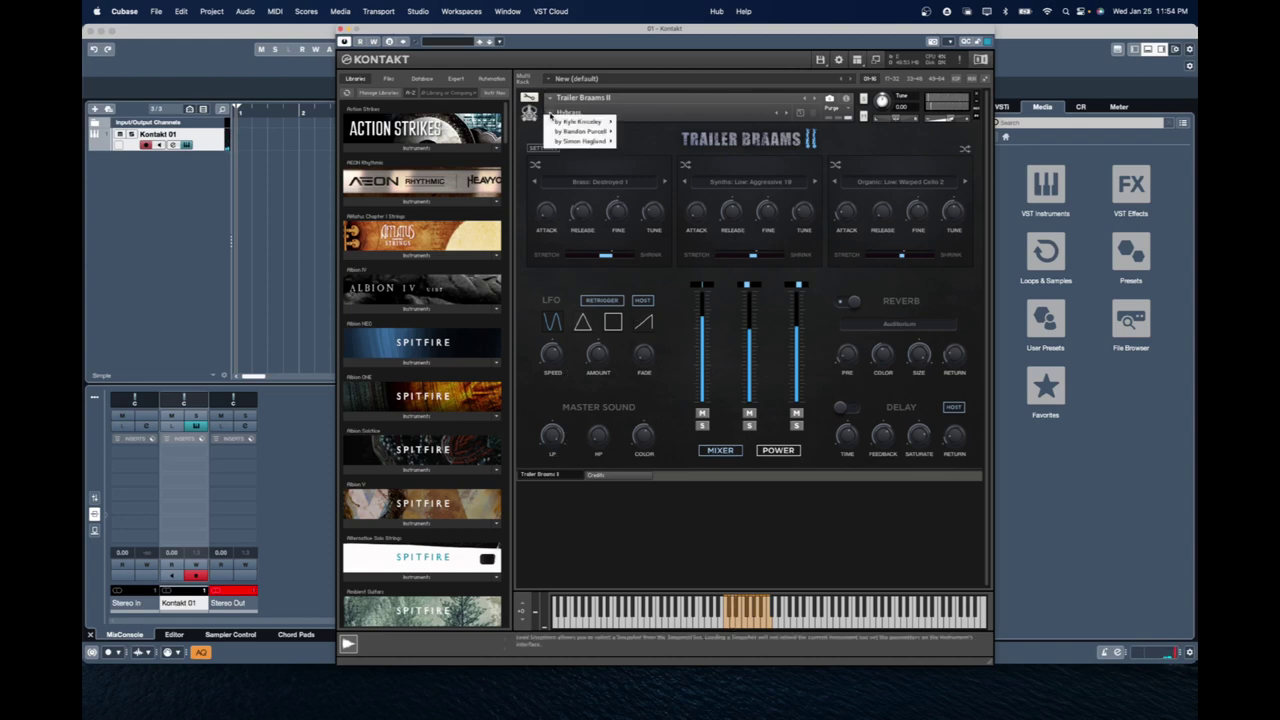
mouse_move(590, 131)
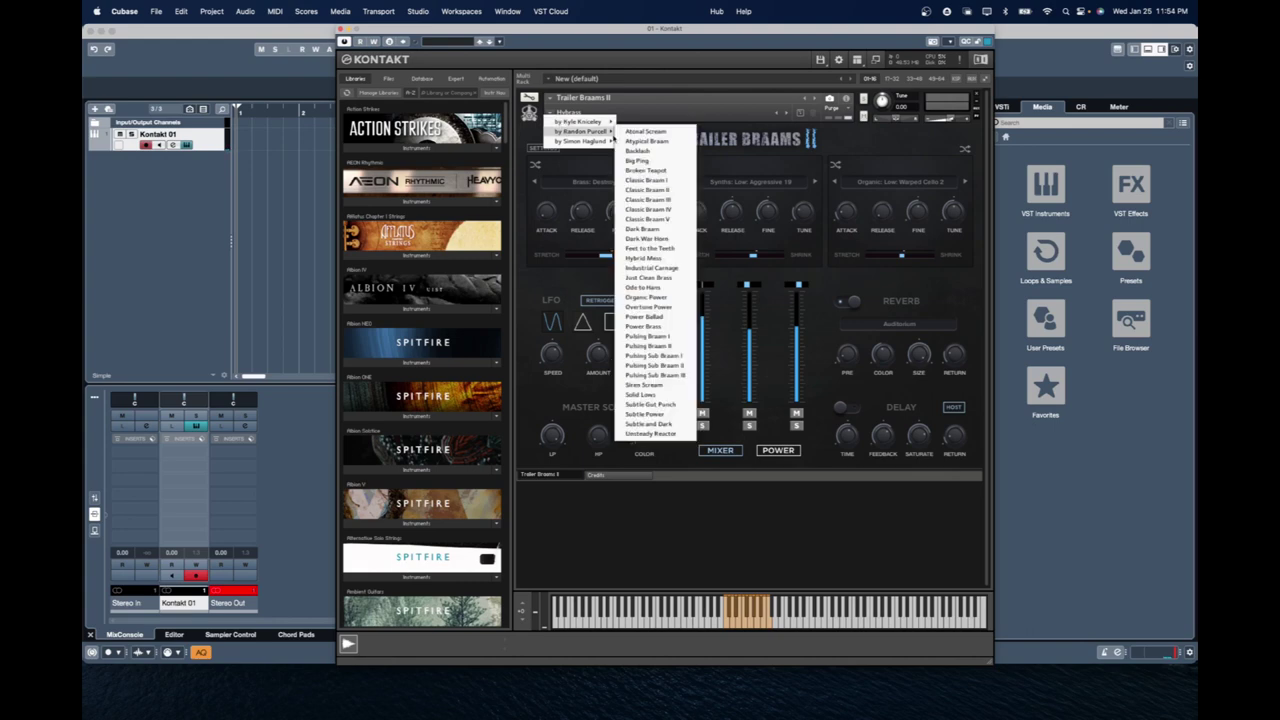
left_click(652, 162)
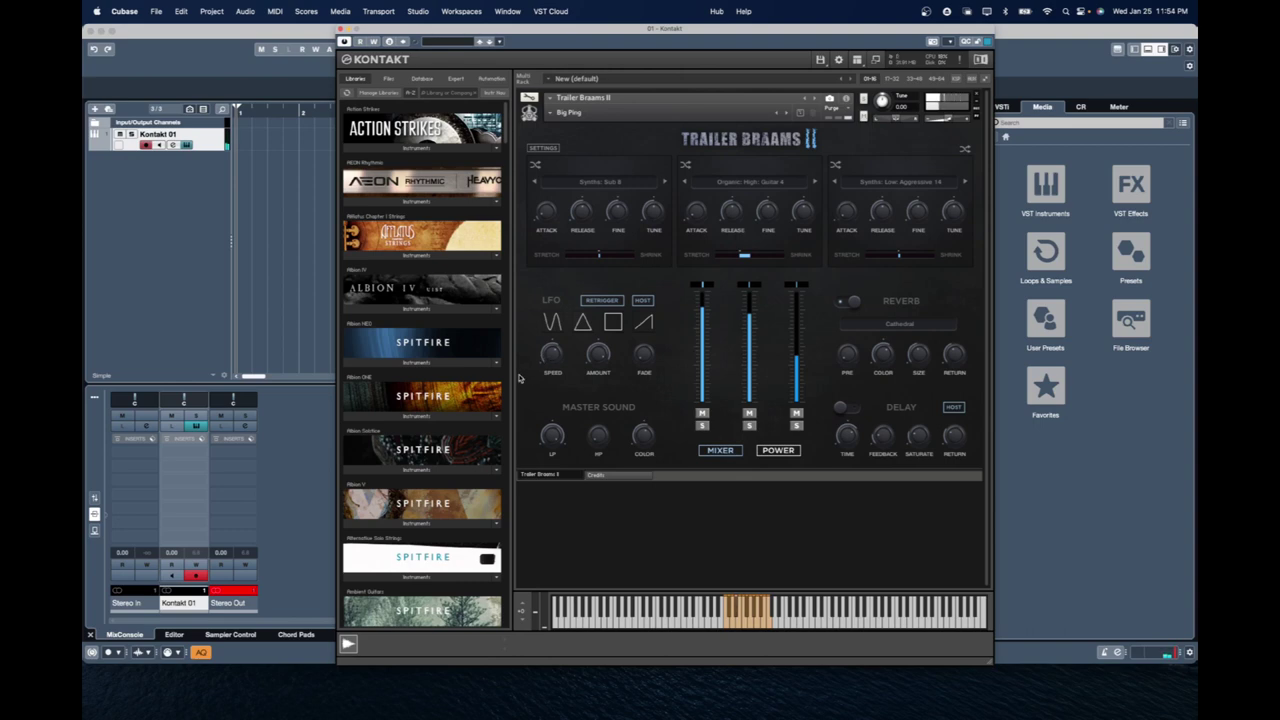
left_click_drag(561, 484, 564, 411)
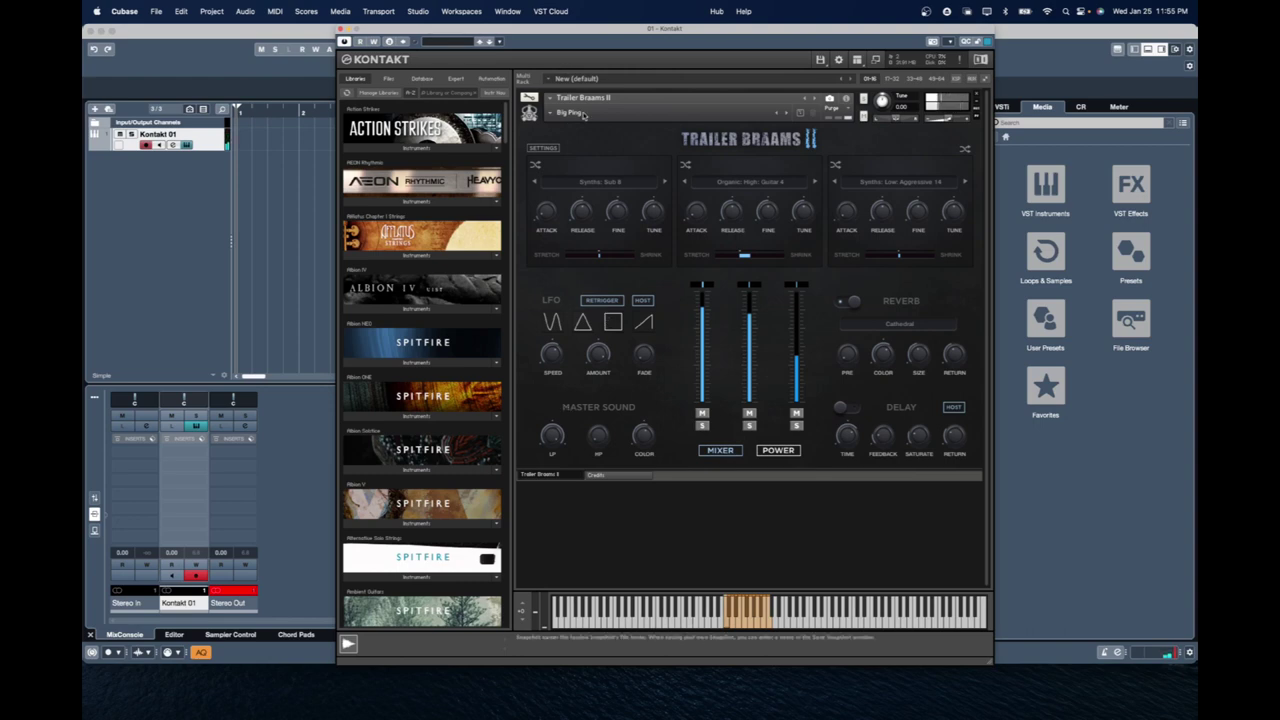
Advance to the Broken Teapot snapshot and set the second layer's tune to -12.
left_click(786, 113)
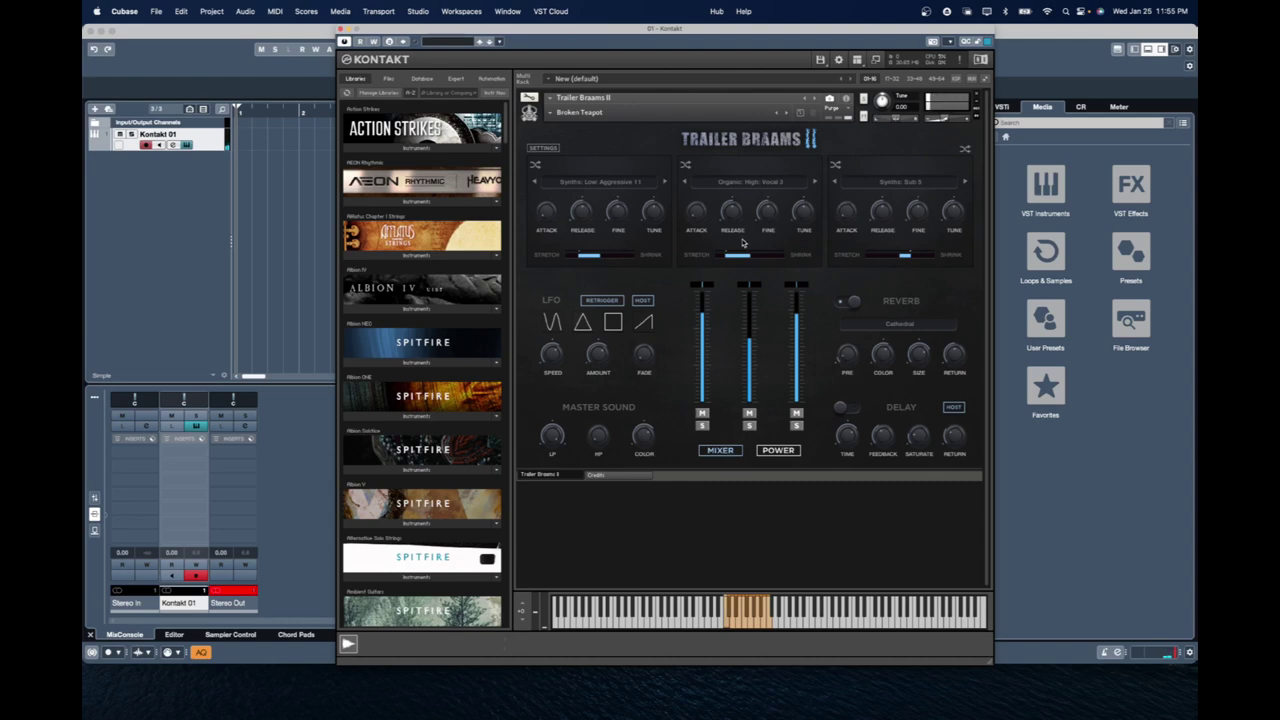
left_click_drag(805, 215, 801, 279)
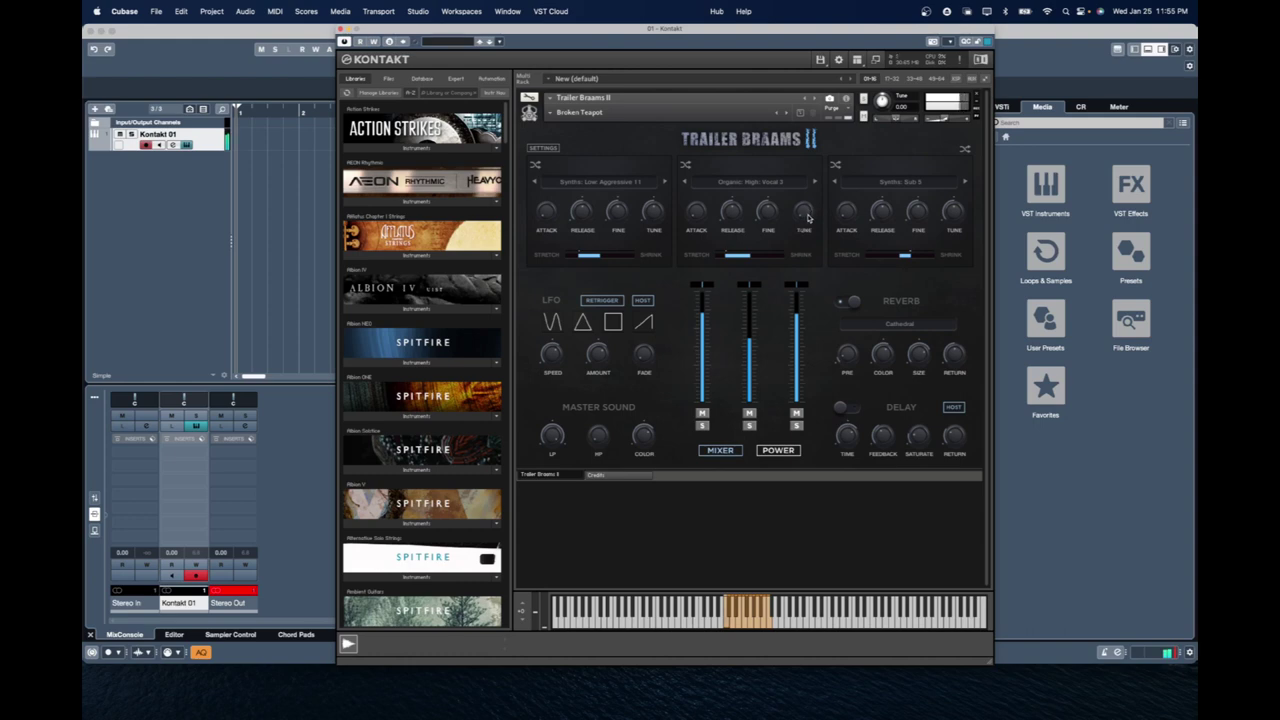
left_click_drag(809, 217, 808, 203)
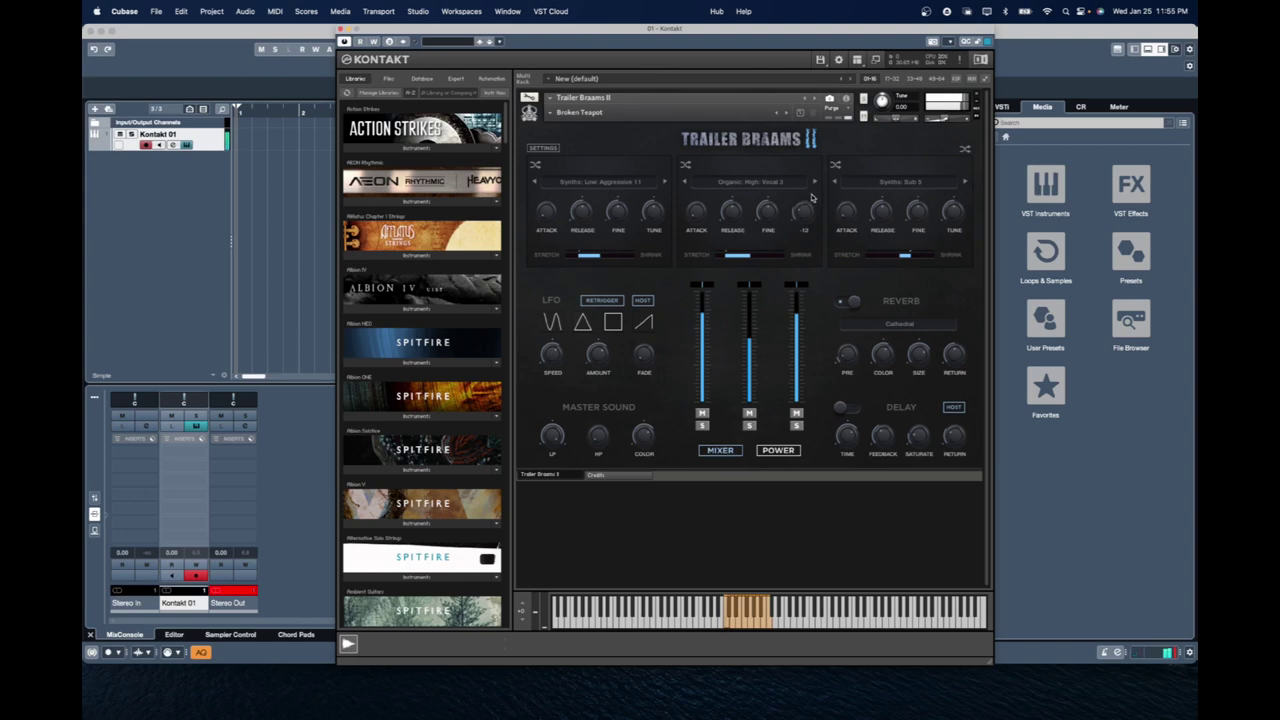
Load the Berzerker snapshot to audition it.
left_click(552, 113)
mouse_move(598, 142)
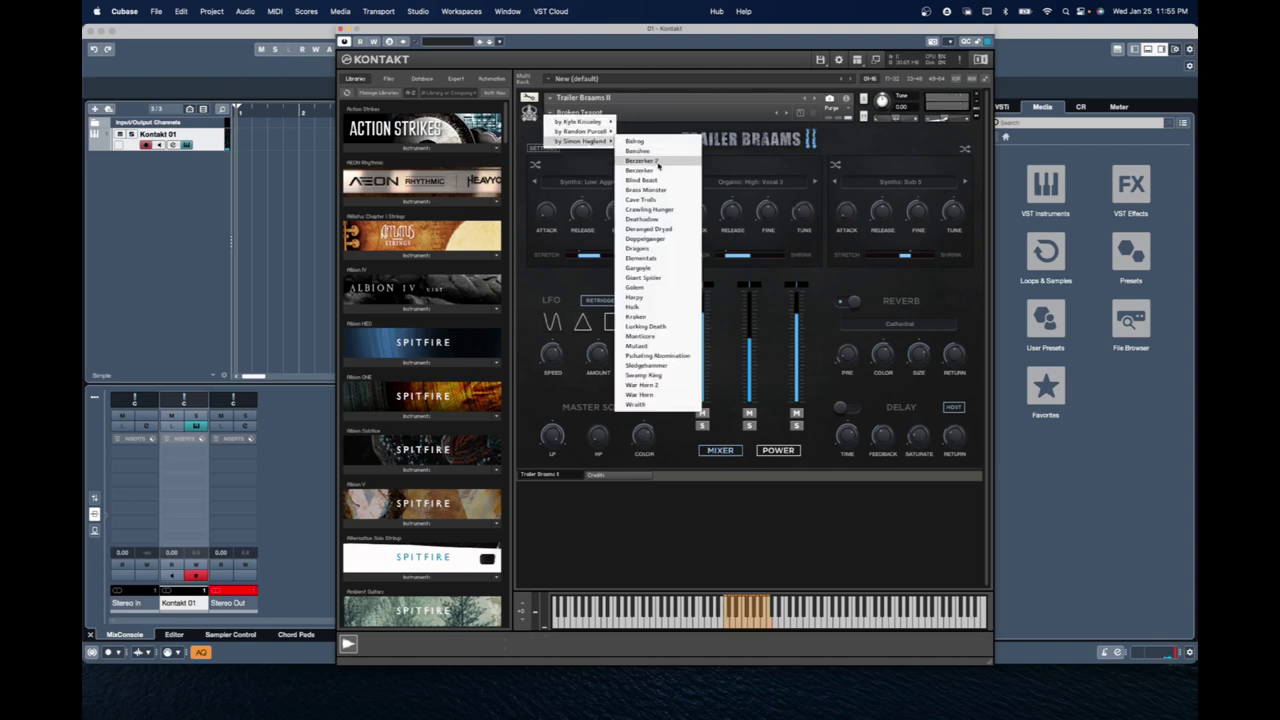
left_click(660, 171)
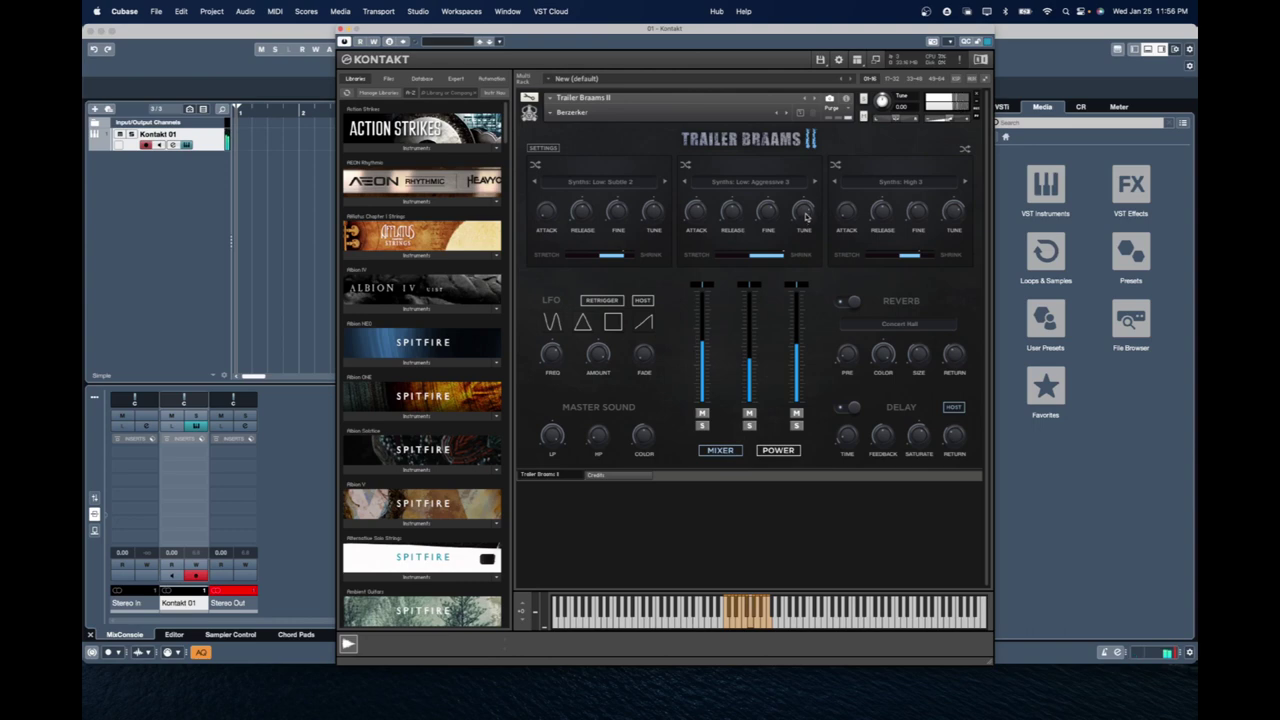
Lower the tuning of Berzerker's second and third layers, and sweep the master low-pass filter.
left_click_drag(806, 213, 811, 235)
left_click_drag(953, 208, 954, 239)
left_click_drag(553, 443, 570, 406)
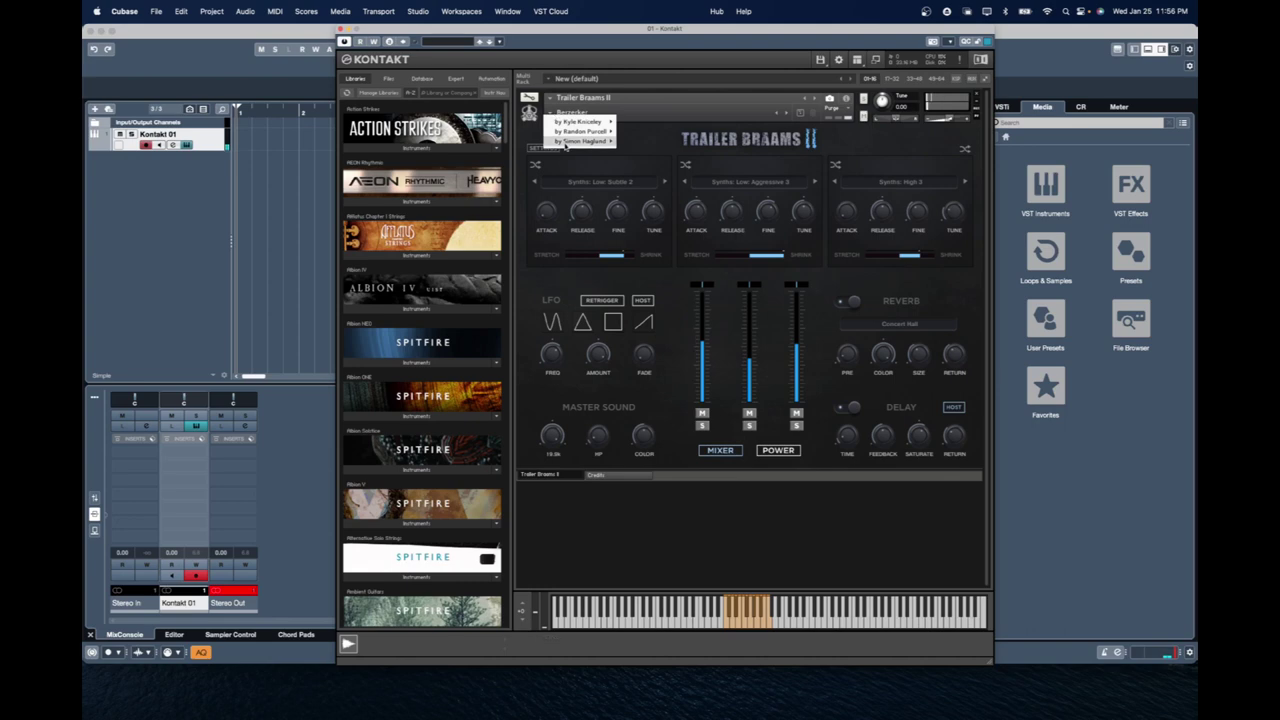
Load the Kraken snapshot and switch its third layer to Brass: Destroyed 1.
mouse_move(590, 141)
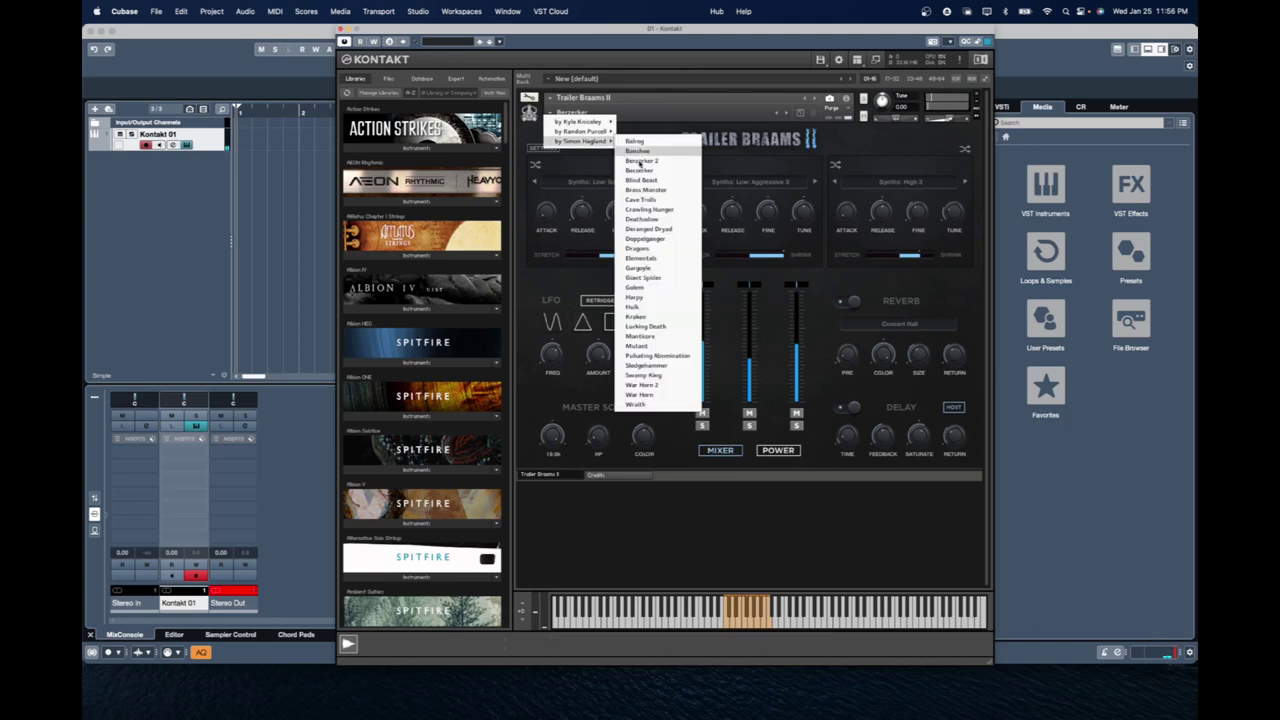
left_click(636, 316)
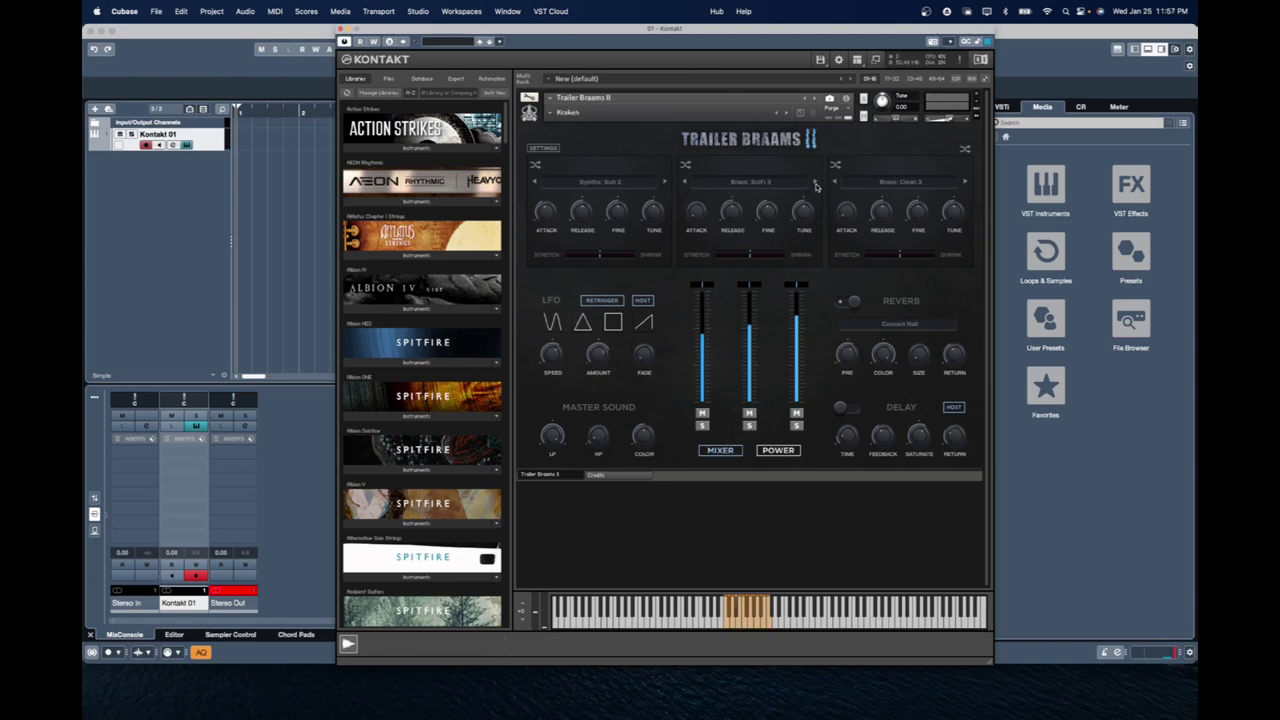
left_click(965, 183)
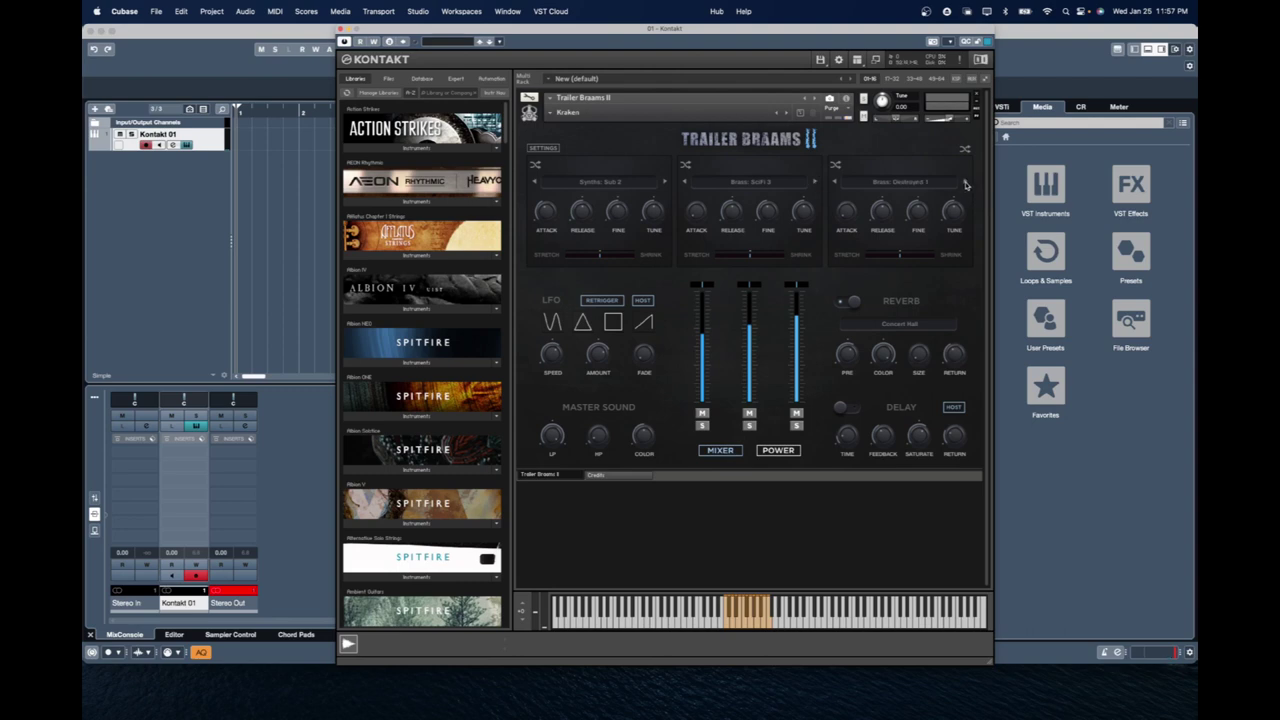